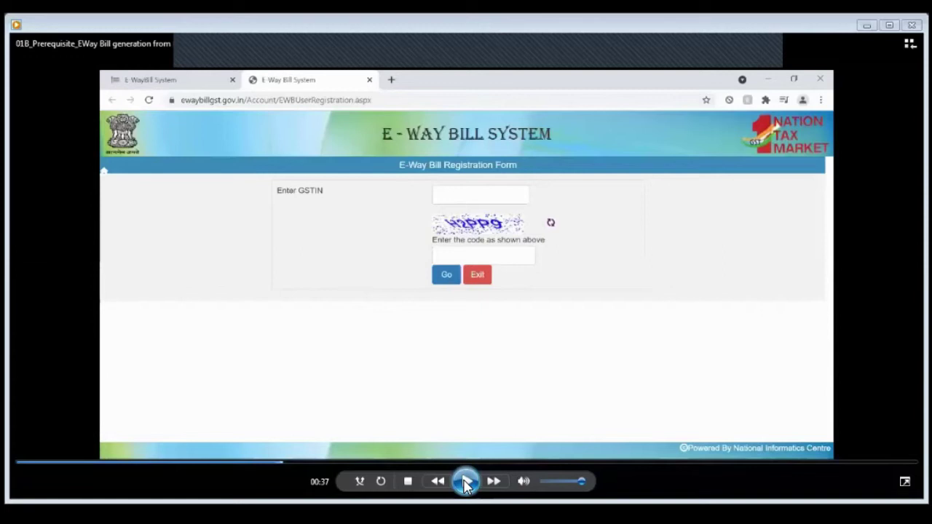
# Step: Play the prerequisite video through the e-Way Bill portal registration, pausing at the company details, OTP and login-creation screens
pyautogui.click(466, 482)
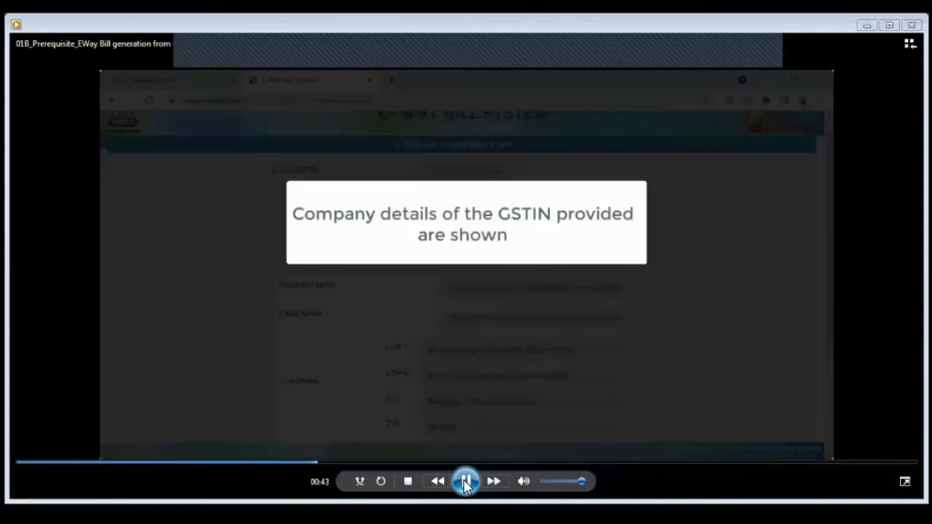
pyautogui.click(466, 482)
pyautogui.click(466, 482)
pyautogui.click(465, 482)
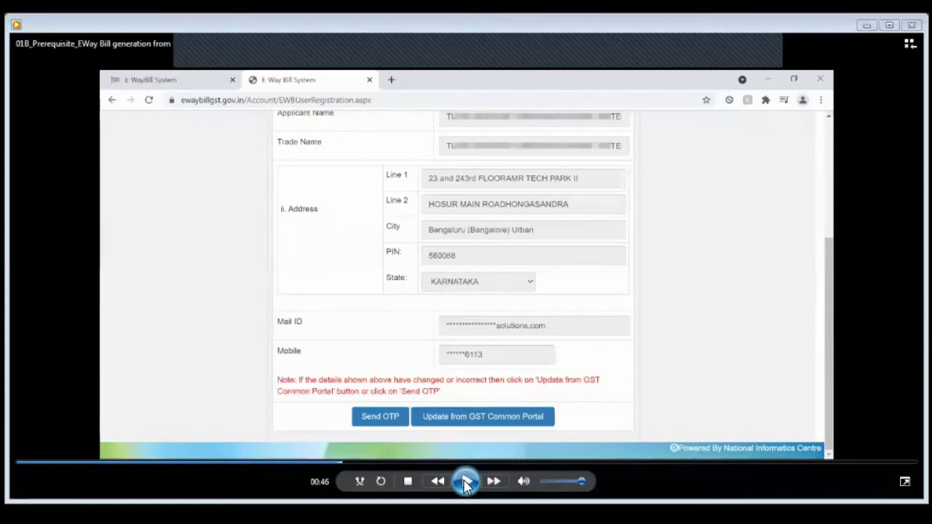
pyautogui.click(466, 481)
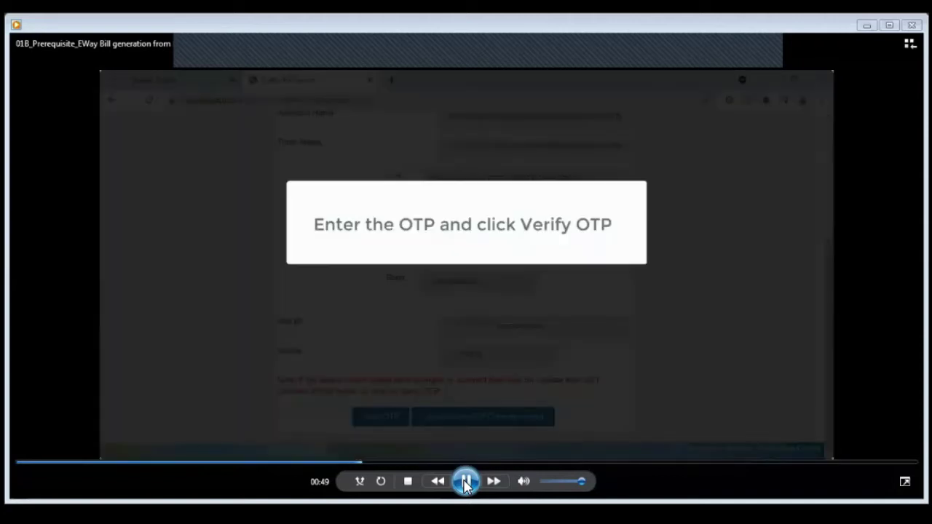
pyautogui.click(465, 482)
pyautogui.click(465, 482)
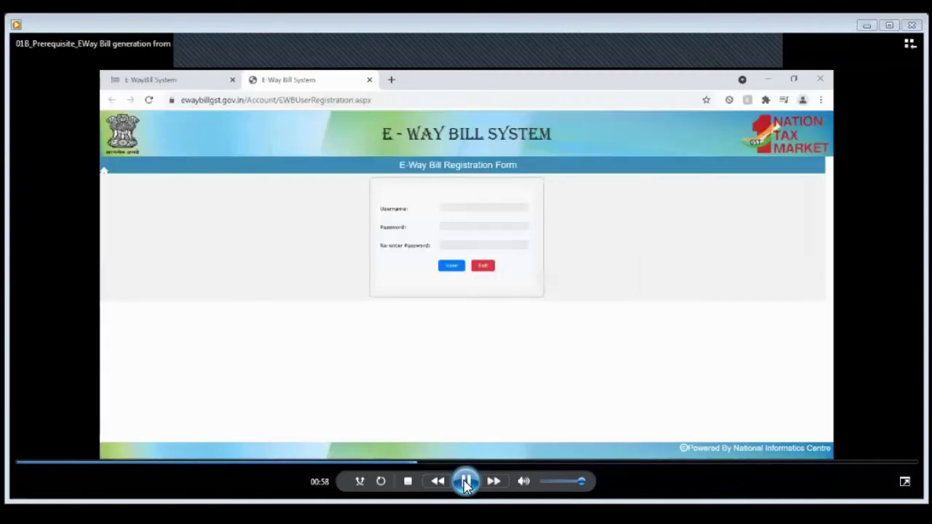
pyautogui.click(466, 482)
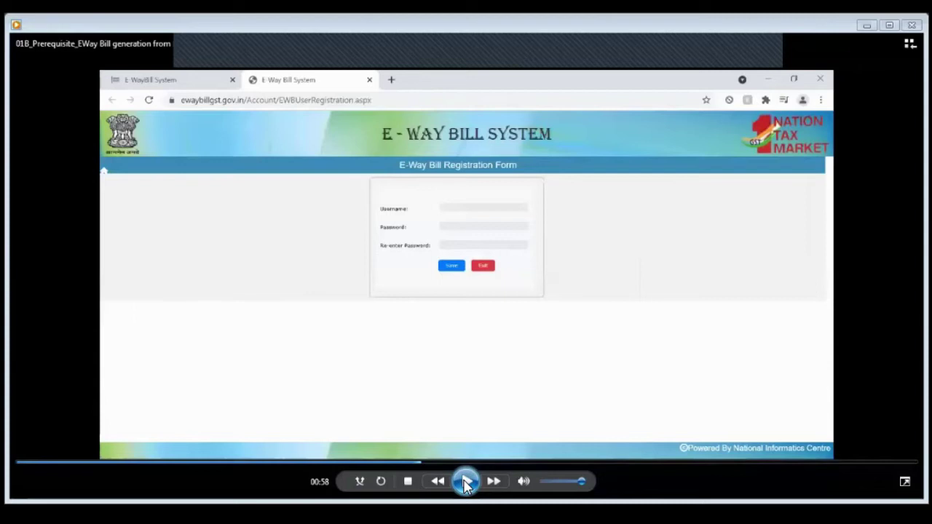
# Step: Continue the video through registering Tally (India) Private Ltd as GST Suvidha Provider, pausing at the OTP, Add/New and API user stages
pyautogui.click(466, 482)
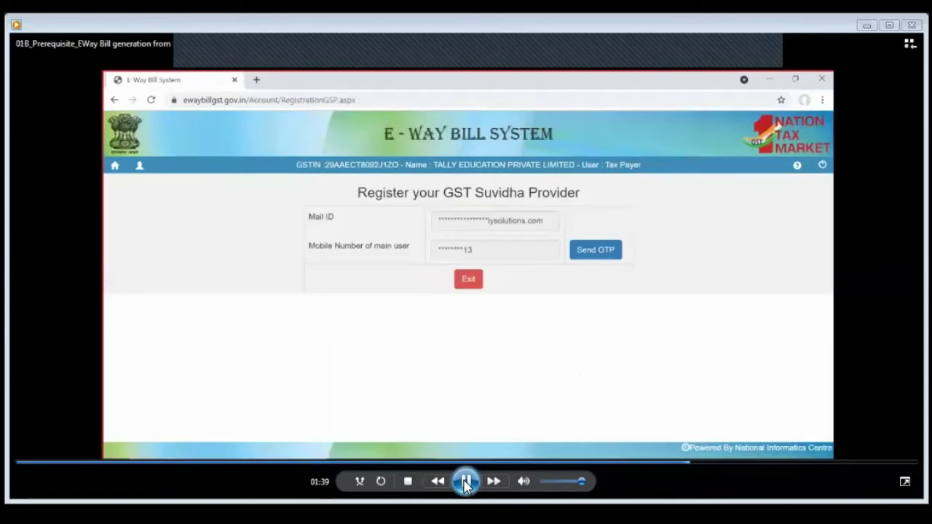
pyautogui.click(466, 482)
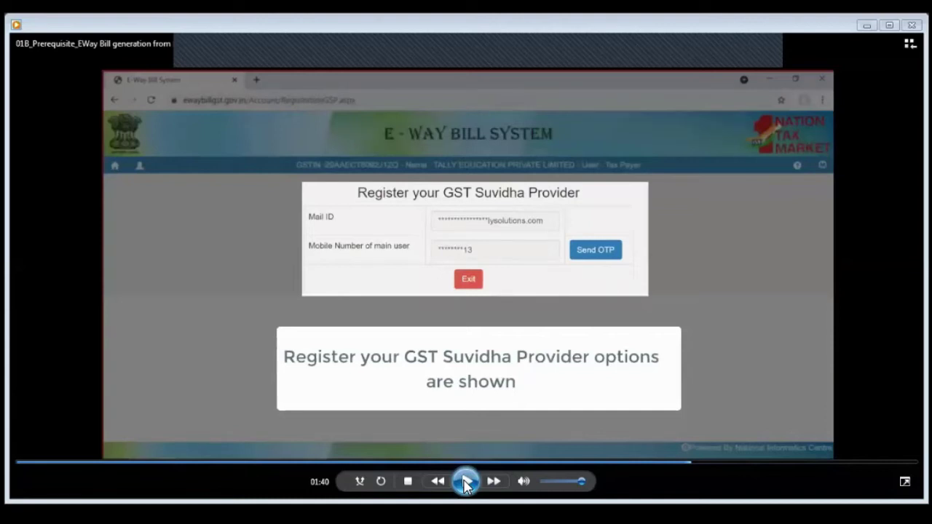
pyautogui.click(466, 482)
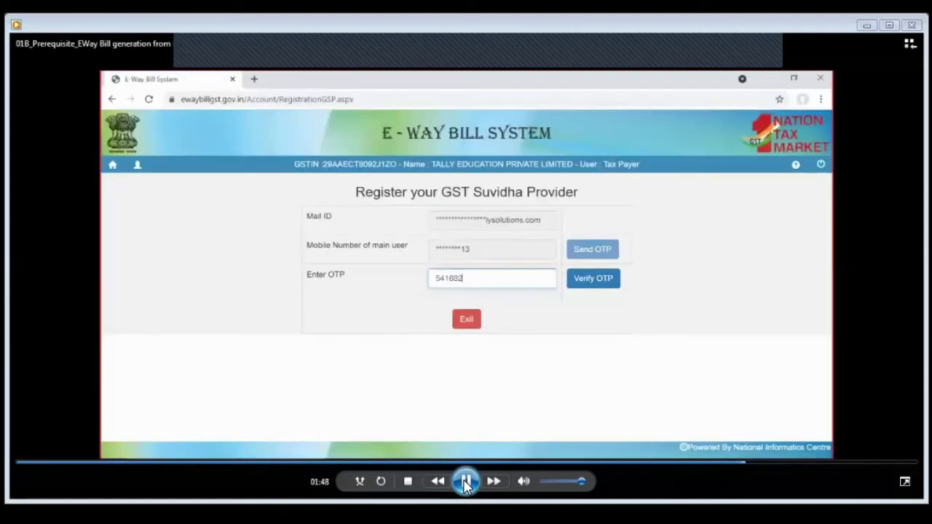
pyautogui.click(466, 481)
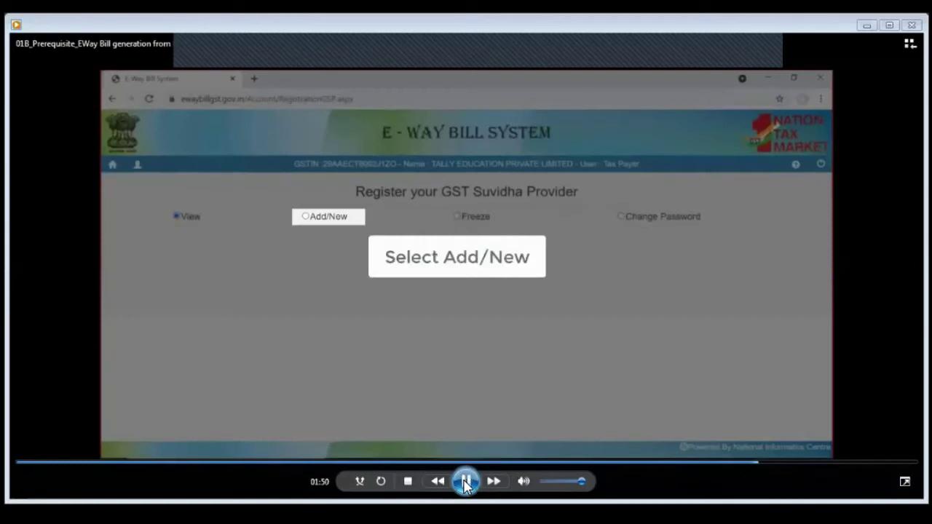
pyautogui.click(466, 481)
pyautogui.click(466, 481)
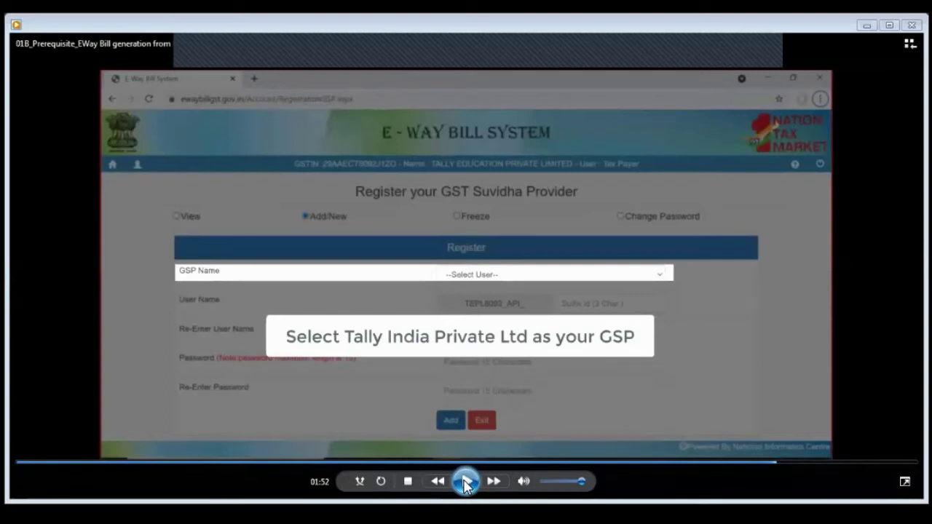
pyautogui.click(466, 481)
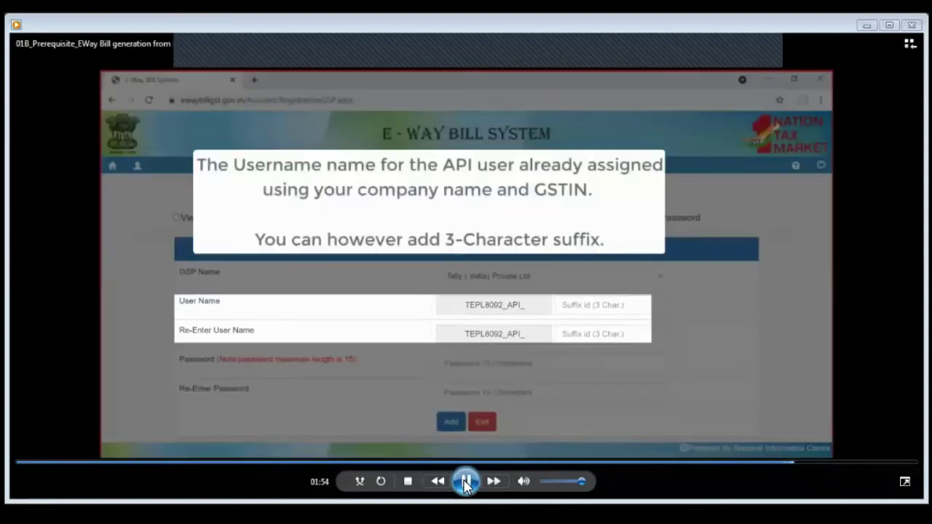
pyautogui.click(466, 484)
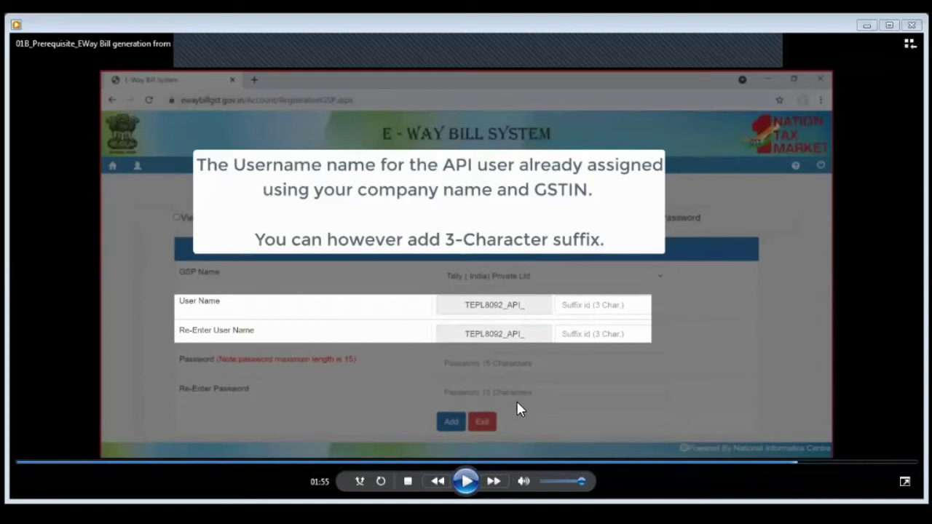
pyautogui.click(468, 481)
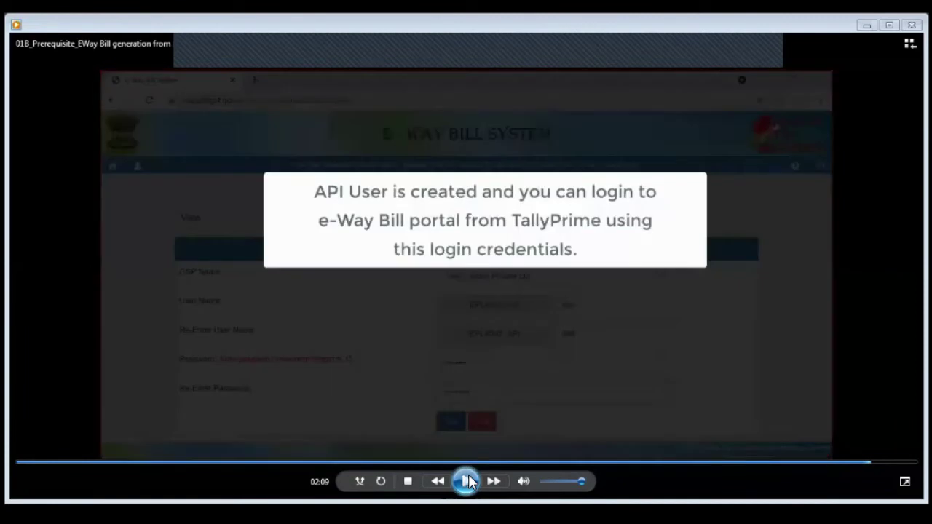
pyautogui.click(467, 481)
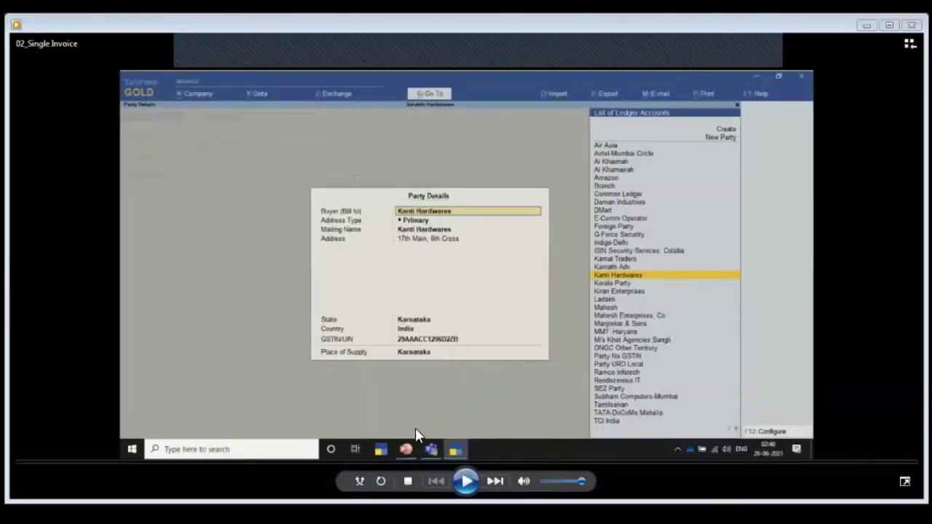
# Step: Play the 02_Single Invoice video through the sales voucher entry, pausing at the party name, GST/e-Way Bill option and Additional Details
pyautogui.click(460, 490)
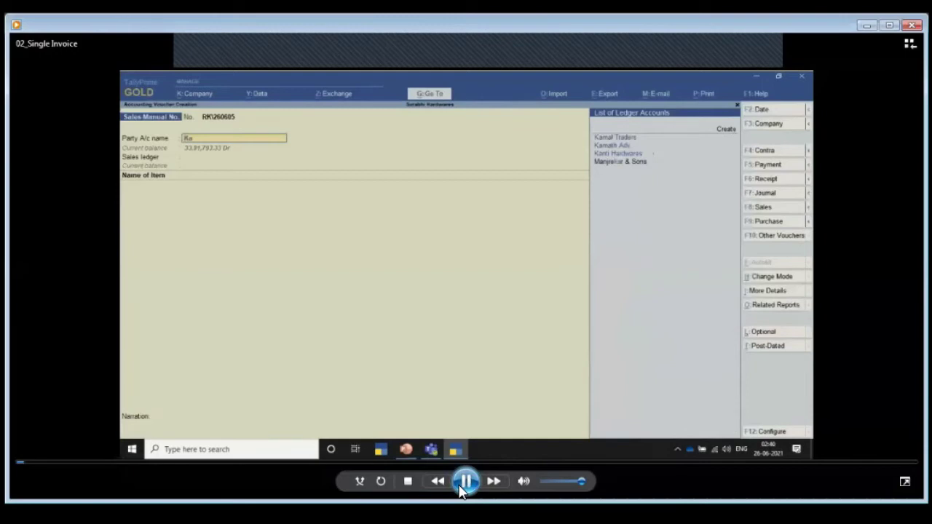
pyautogui.click(460, 490)
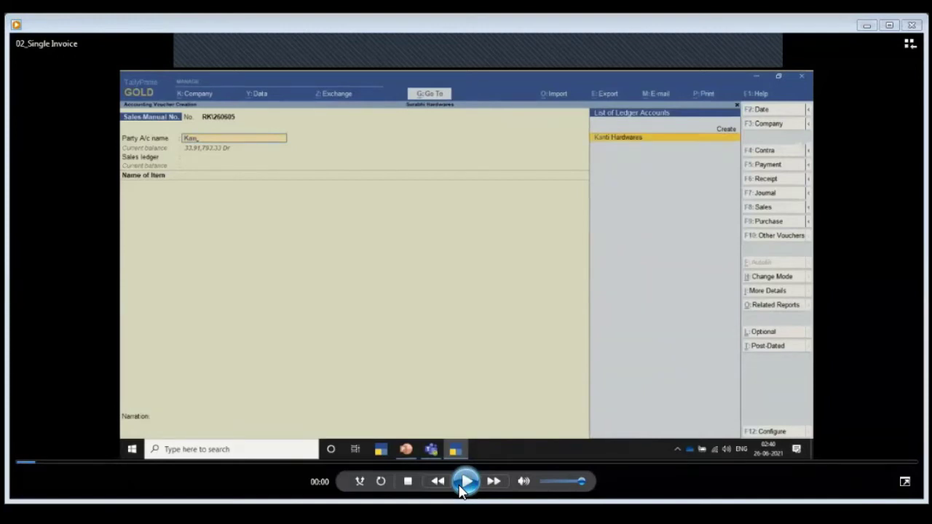
pyautogui.click(460, 490)
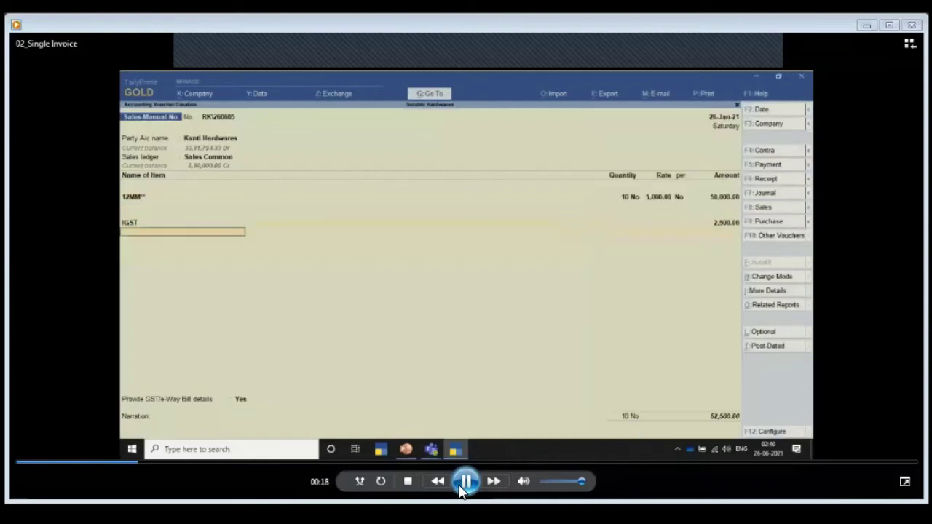
pyautogui.click(461, 486)
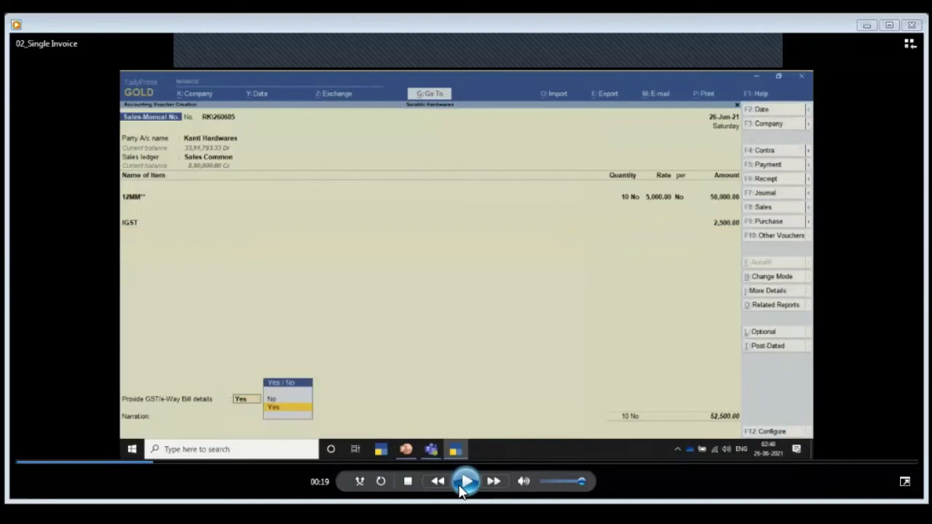
pyautogui.click(466, 481)
pyautogui.click(466, 481)
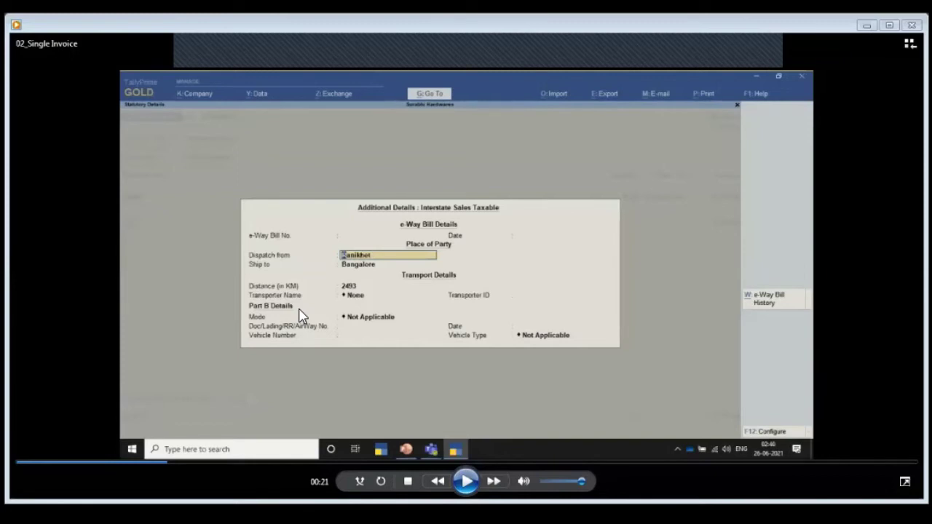
# Step: Continue the video through the transport details, pausing at the transport mode list and the vehicle type list
pyautogui.click(466, 482)
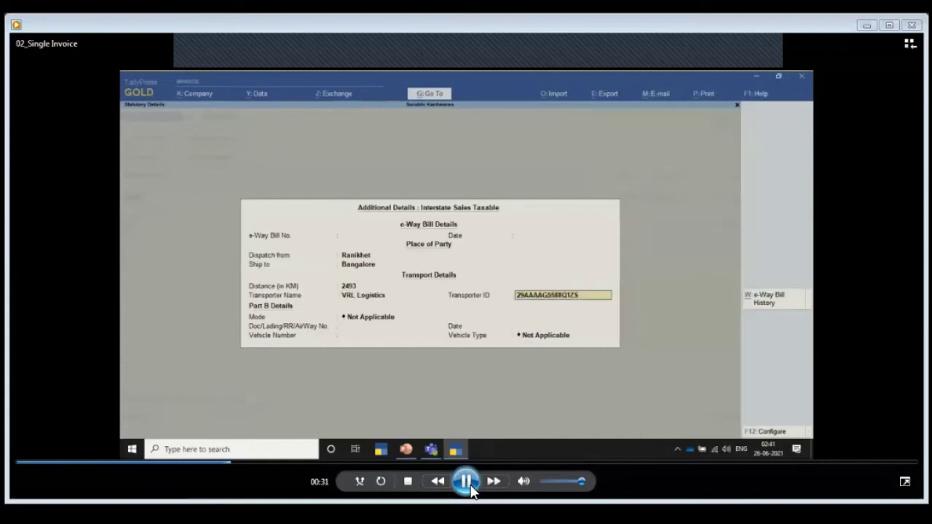
pyautogui.click(470, 486)
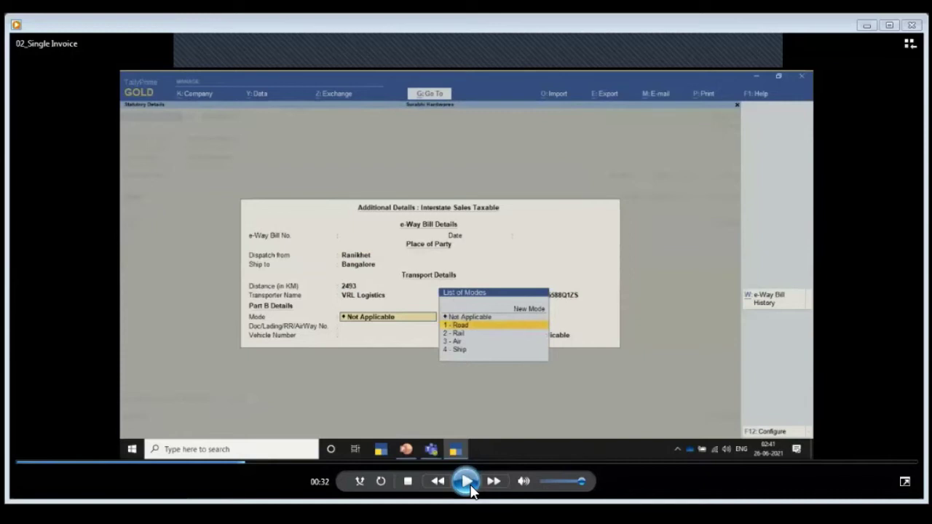
pyautogui.click(469, 486)
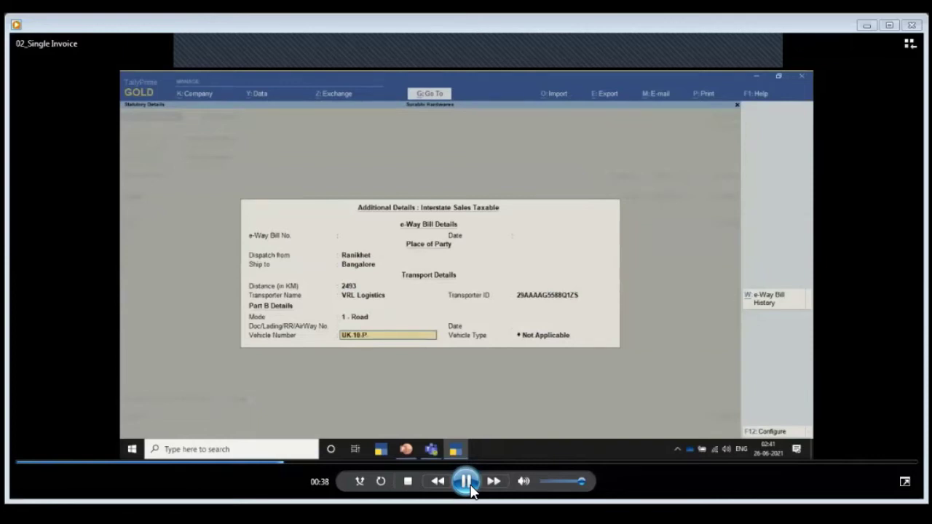
pyautogui.click(470, 488)
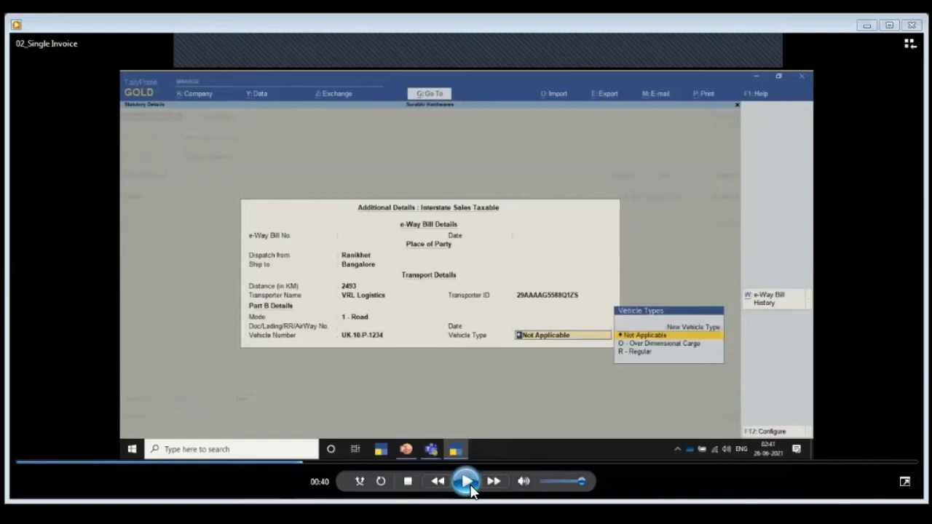
# Step: Play the part on sending the voucher for e-Way Bill generation, pausing at the send prompt and after the data exchange
pyautogui.click(467, 481)
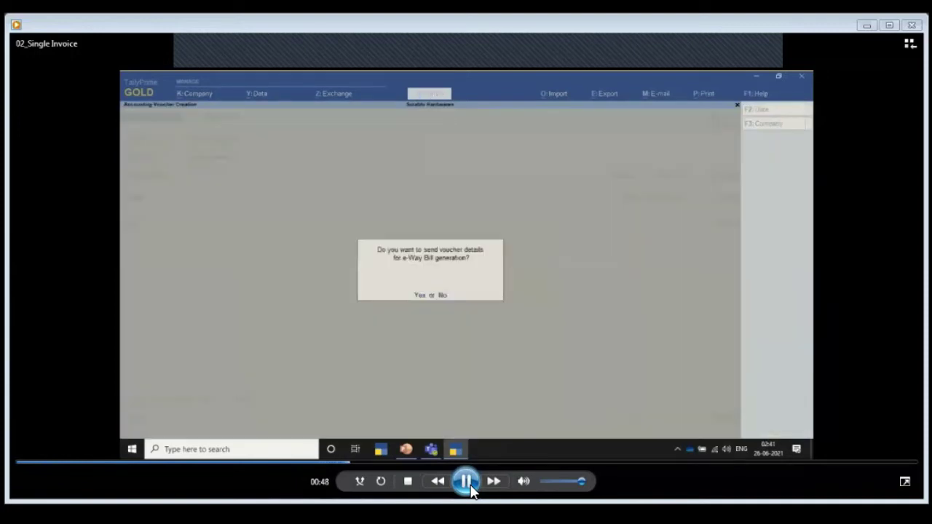
pyautogui.click(467, 482)
pyautogui.click(469, 485)
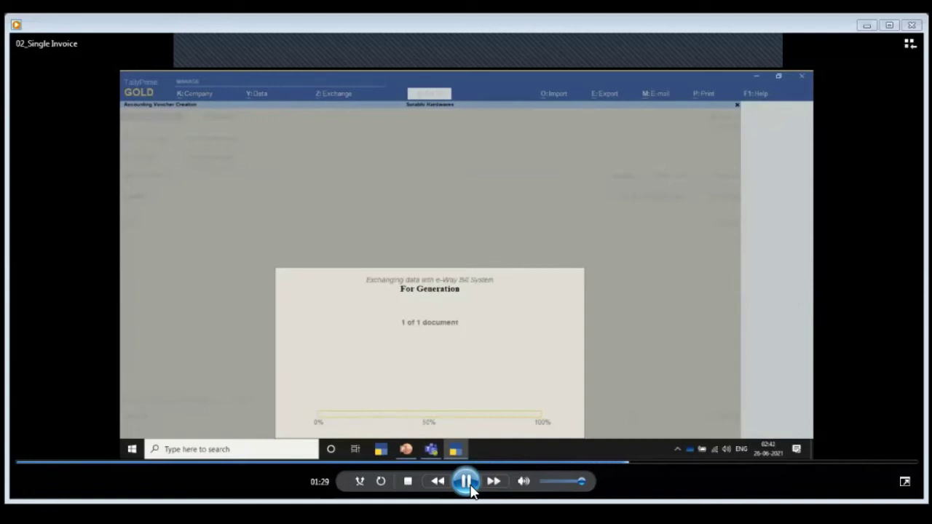
pyautogui.click(471, 485)
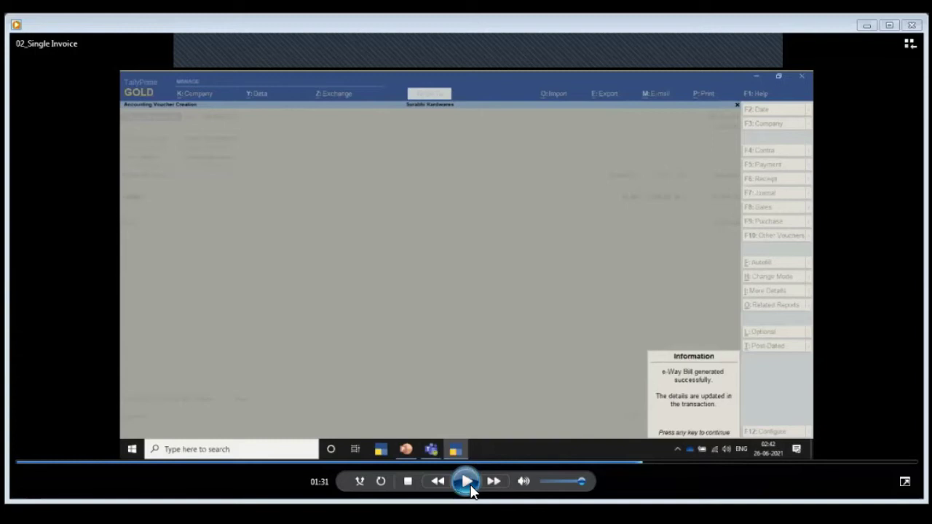
# Step: Play the invoice printing part, pausing at the Print dialog and at the e-Way Bill page with its QR code
pyautogui.click(467, 482)
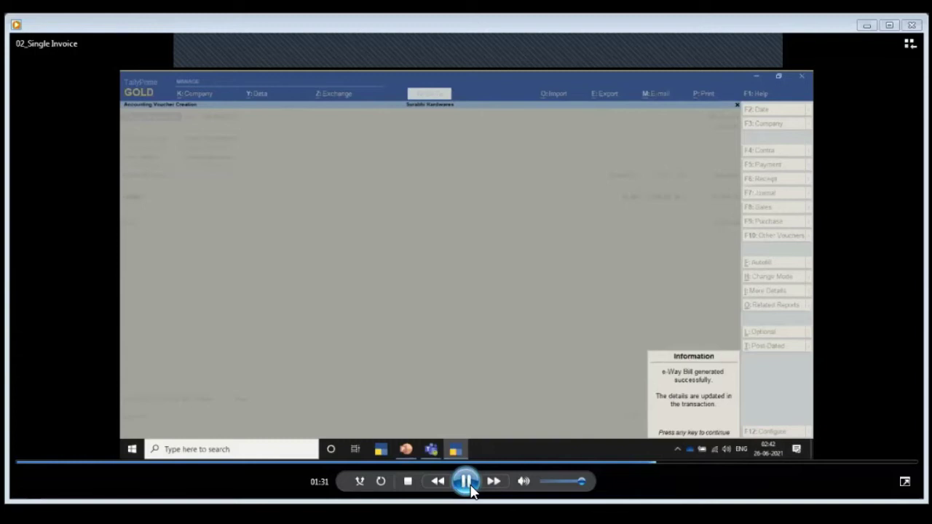
pyautogui.click(469, 489)
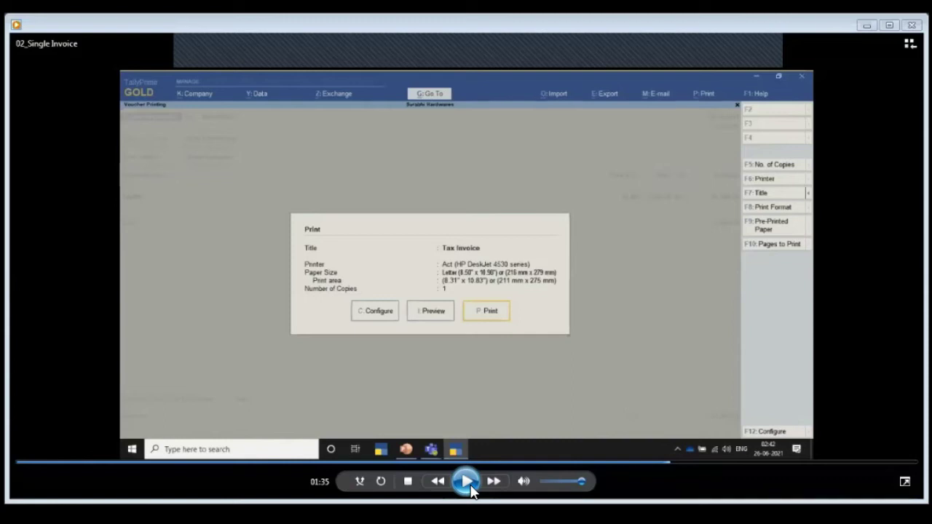
pyautogui.click(471, 490)
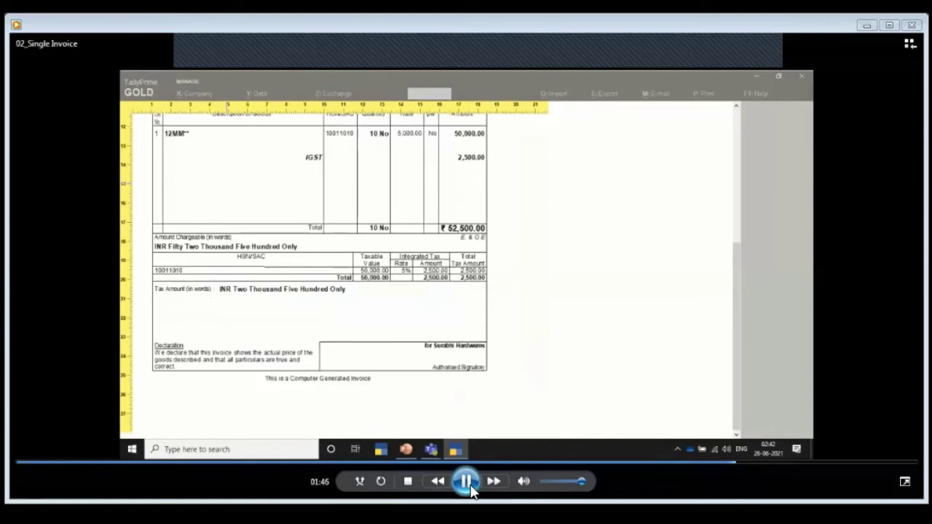
pyautogui.click(469, 488)
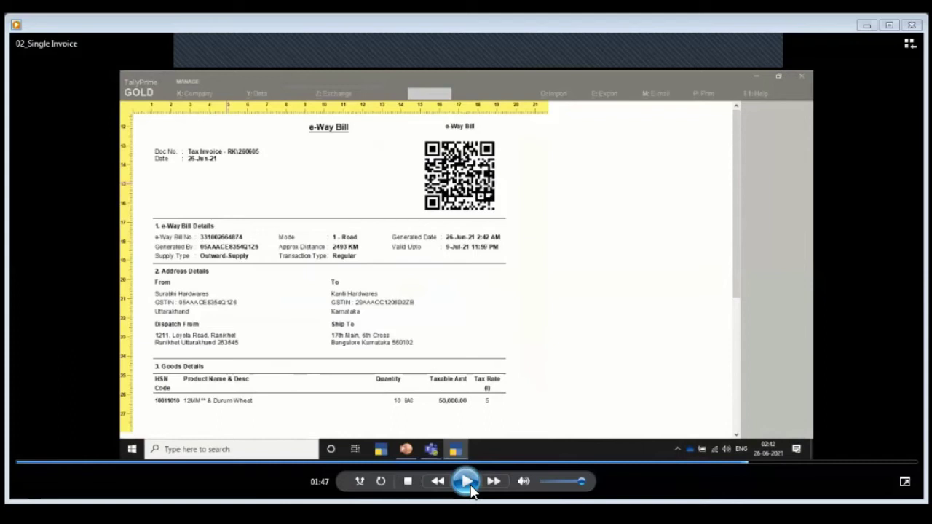
pyautogui.click(470, 487)
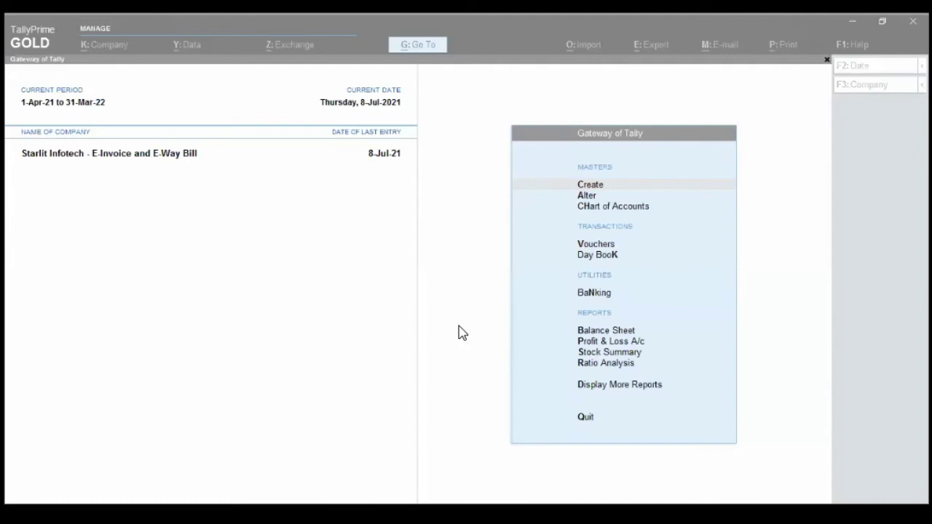
# Step: Switch to TallyPrime and open the Send for e-Way Bill exchange report for the Starlit Infotech company
pyautogui.click(326, 294)
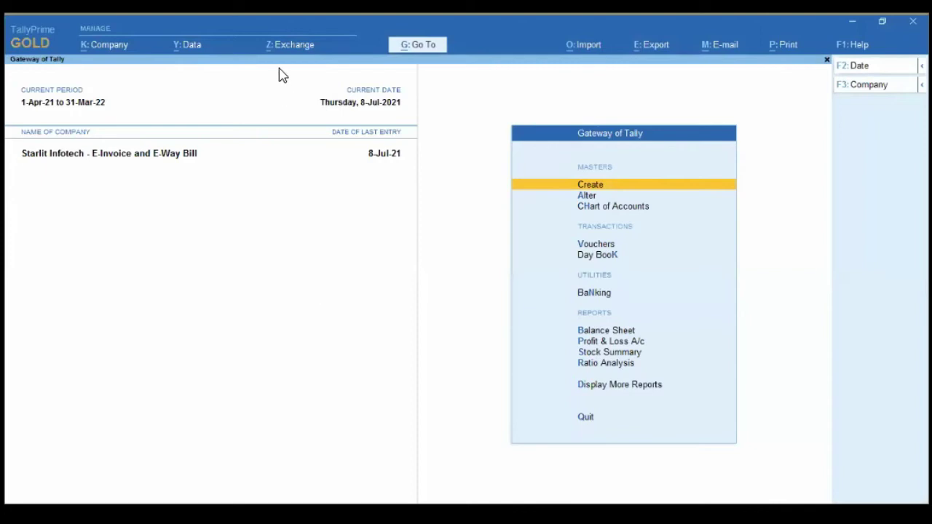
pyautogui.press('F11')
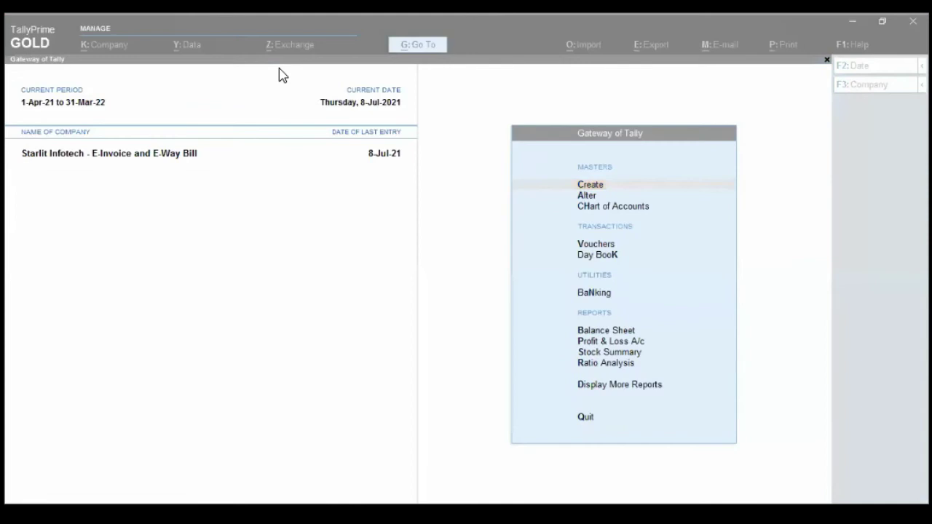
pyautogui.hotkey('alt', 'z')
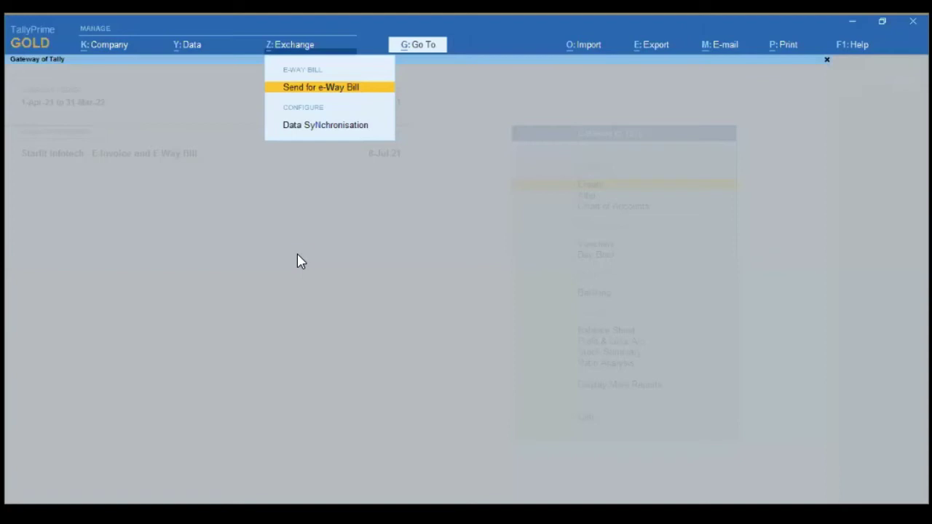
pyautogui.press('Return')
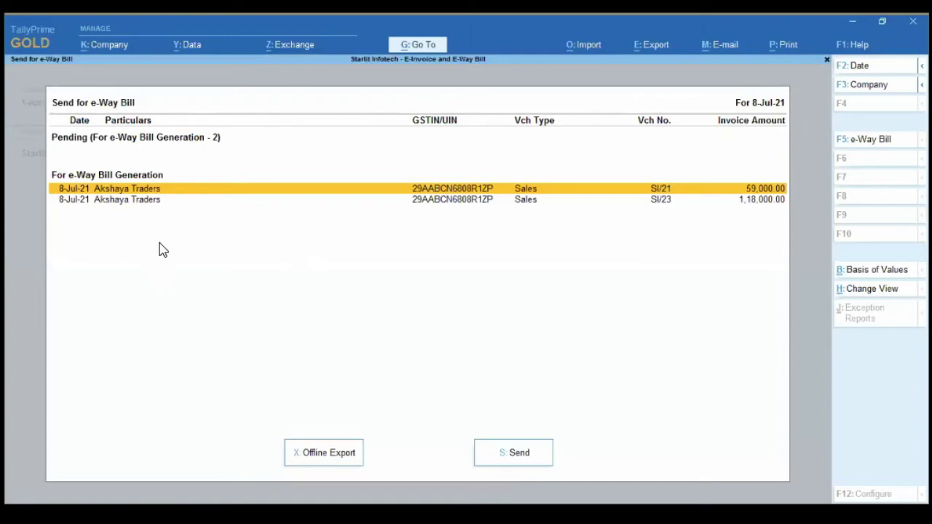
# Step: Try to send the two pending 8-Jul-21 vouchers, SI/21 and SI/23, for e-Way Bill generation
pyautogui.click(517, 453)
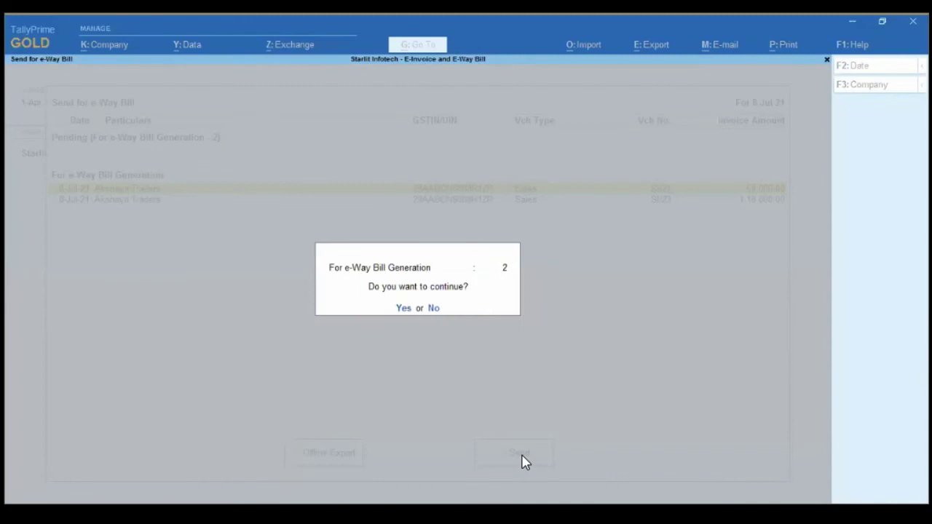
pyautogui.press('Return')
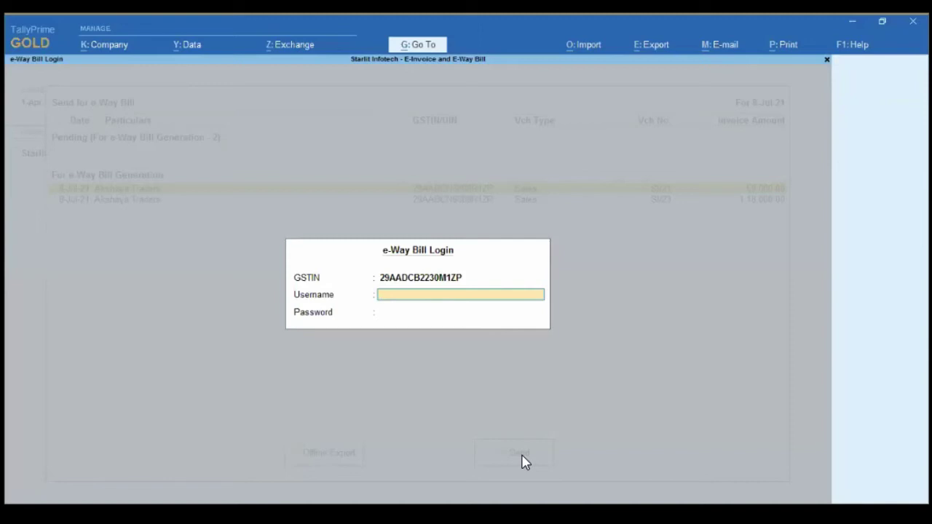
pyautogui.press('Escape')
pyautogui.press('Escape')
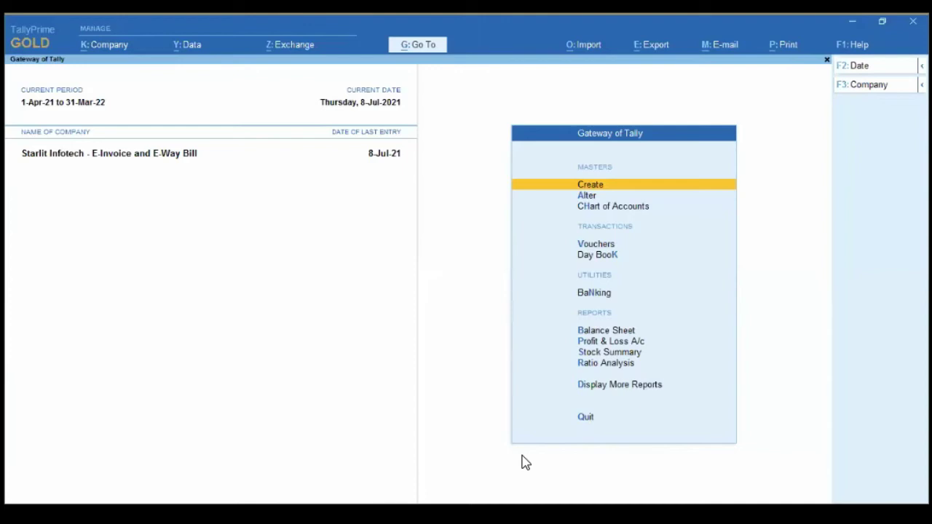
# Step: Open the e-Way Bill report and set its period from 1-6-2021 to 8-7-2021
pyautogui.hotkey('alt', 'g')
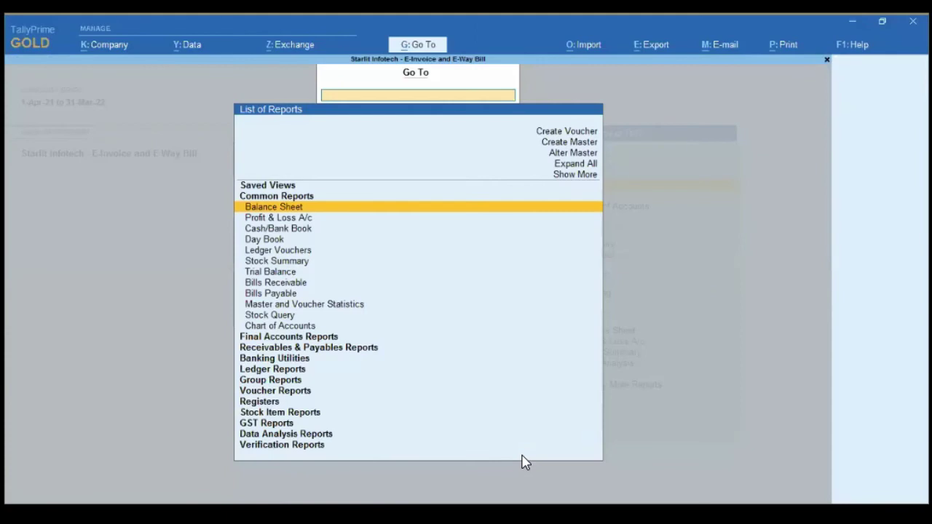
pyautogui.write('Ewa')
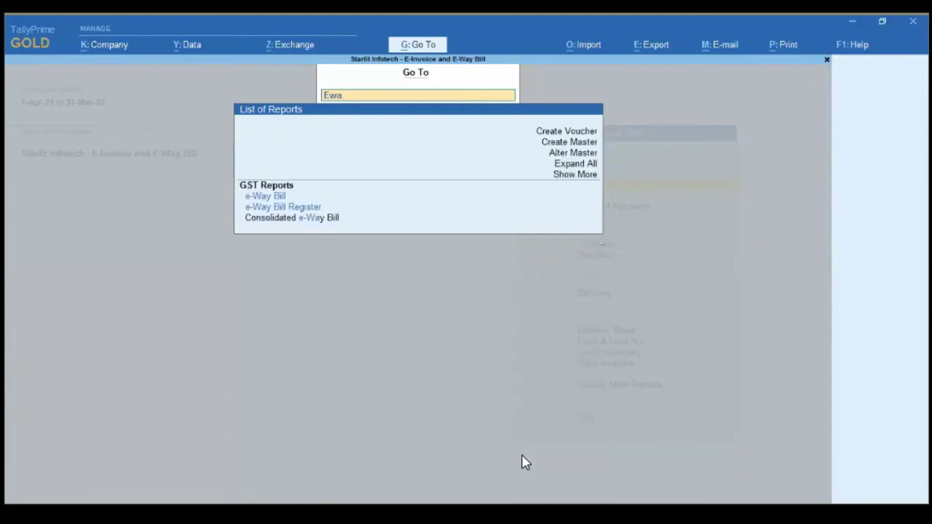
pyautogui.press('Return')
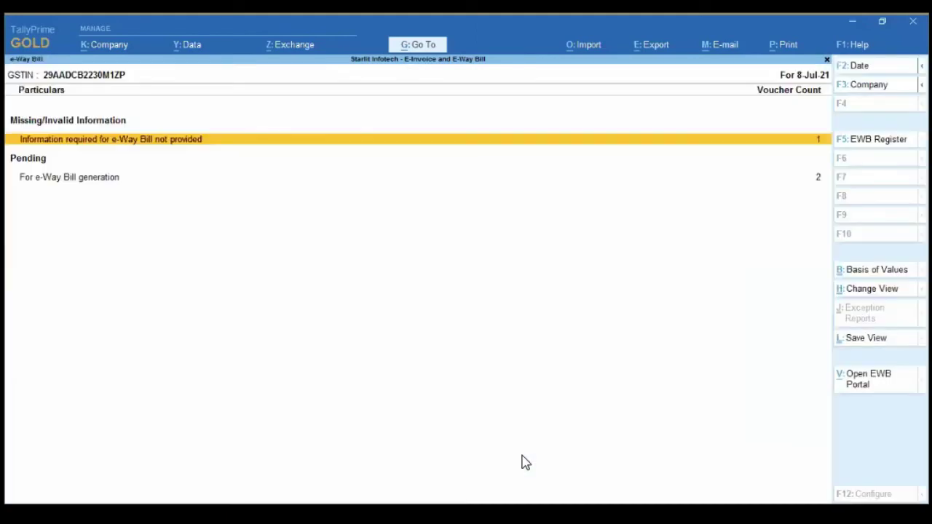
pyautogui.press('F2')
pyautogui.write('jun')
pyautogui.press('Return')
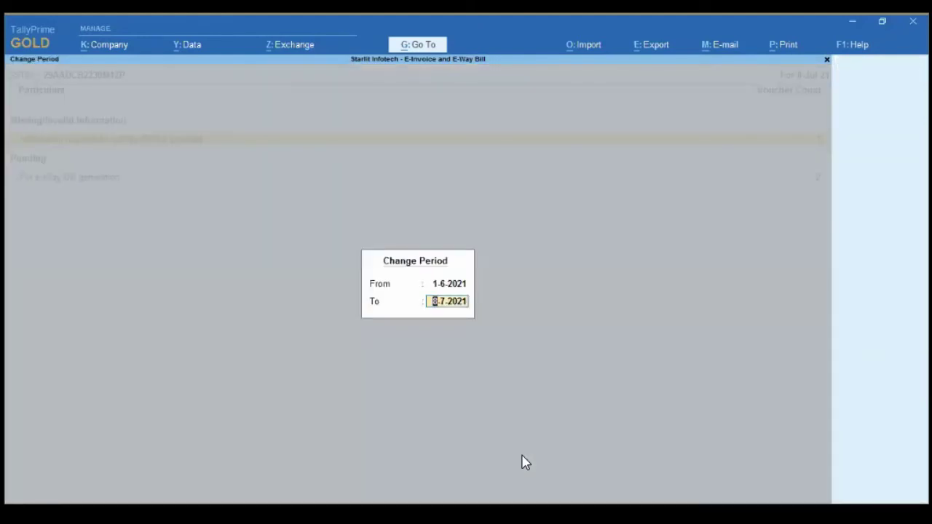
pyautogui.press('Return')
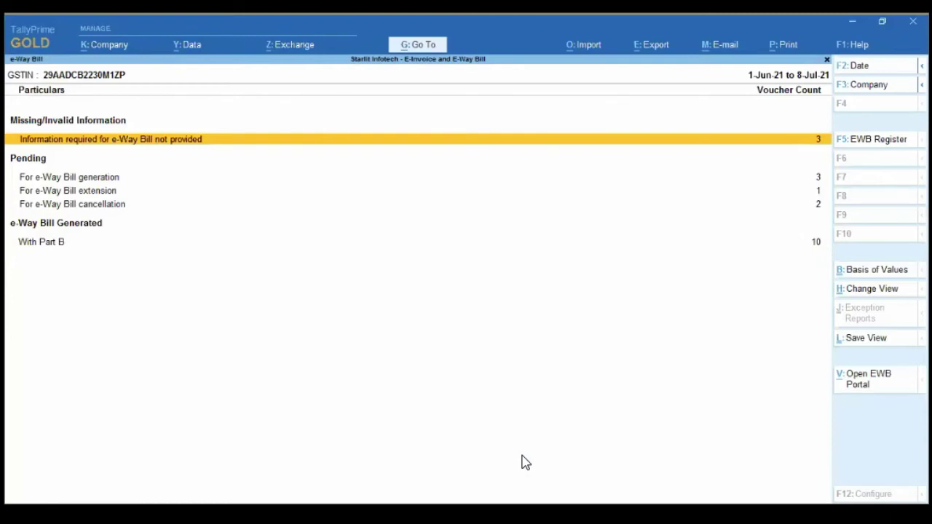
# Step: Open the list of vouchers whose e-Way Bill is generated with Part B
pyautogui.press('Down')
pyautogui.press('Down')
pyautogui.press('Down')
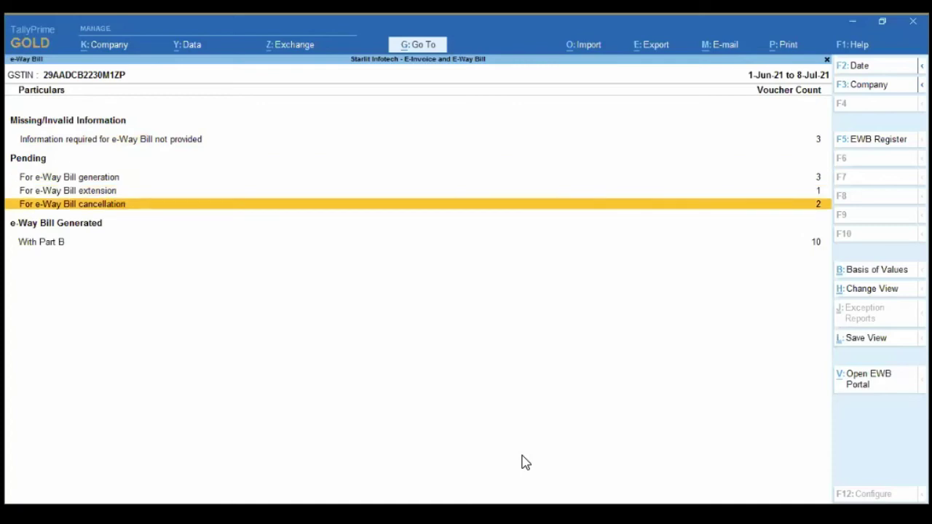
pyautogui.press('Down')
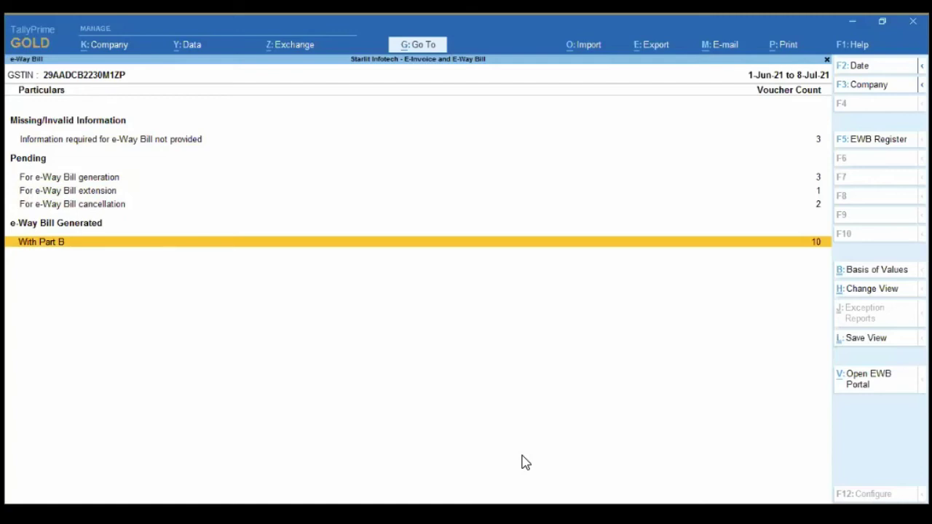
pyautogui.press('Return')
# Step: Mark voucher SI/17 of 30-Jun-21 for e-Way Bill cancellation with reason 3 - Data Entry mistake and remarks Data Entry Mistake, and close the reports
pyautogui.press('Down')
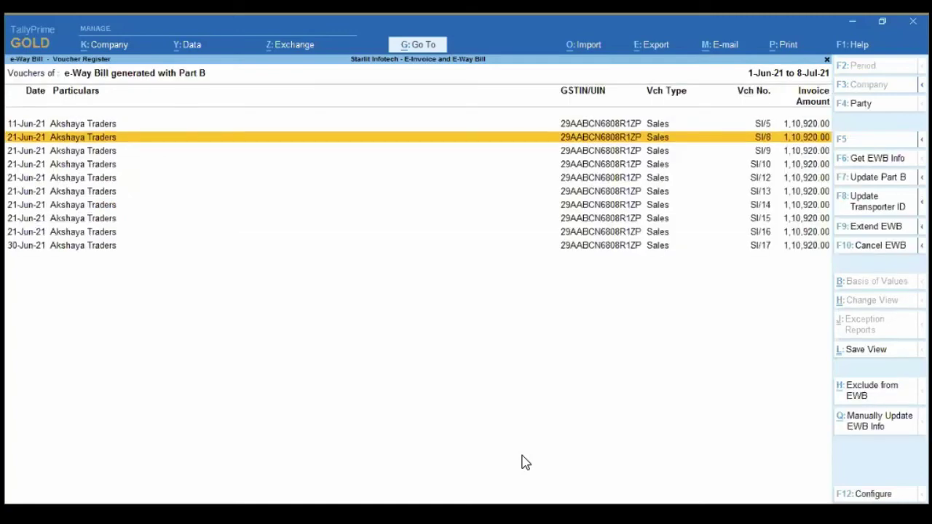
pyautogui.press('Down')
pyautogui.press('Down')
pyautogui.press('End')
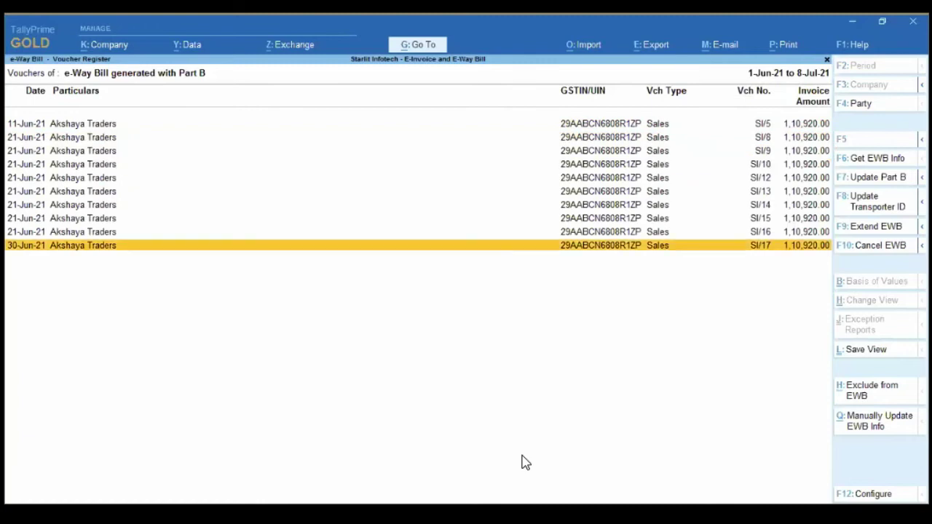
pyautogui.press('space')
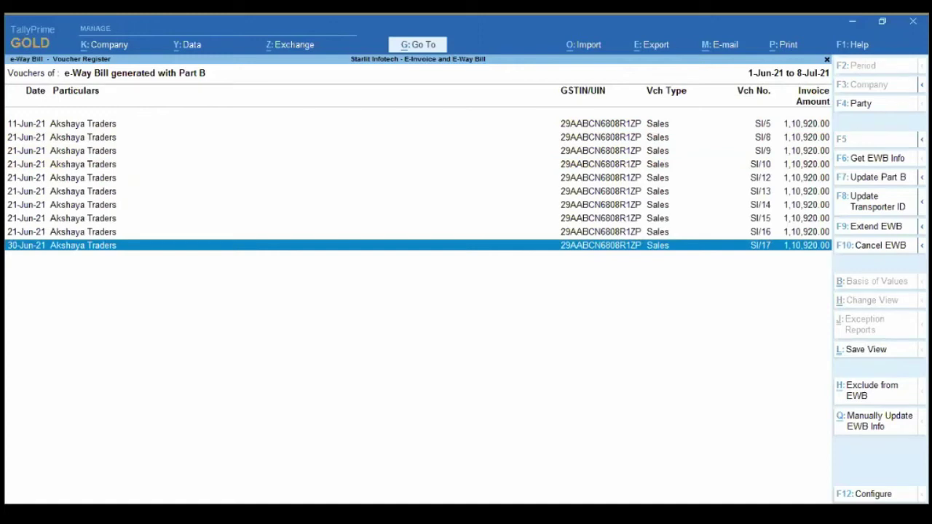
pyautogui.press('F10')
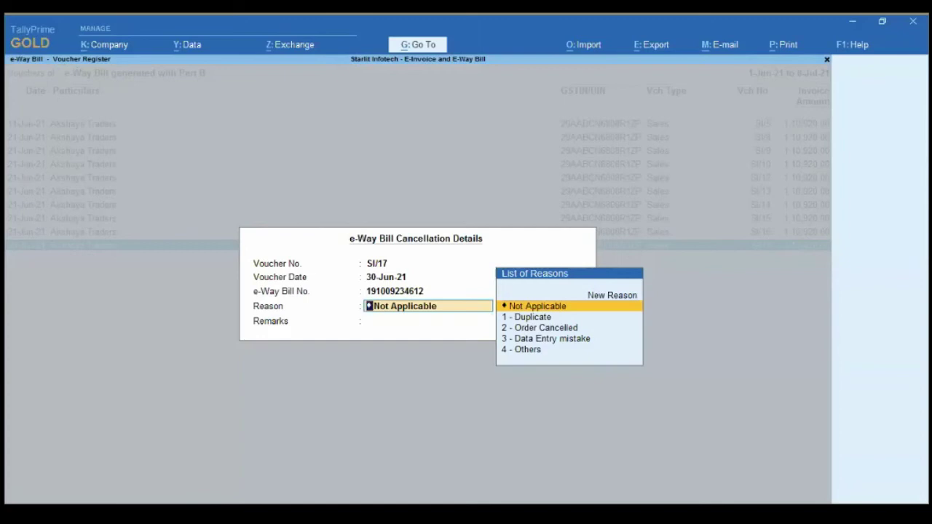
pyautogui.press('Down')
pyautogui.press('Down')
pyautogui.press('Down')
pyautogui.press('Return')
pyautogui.write('D')
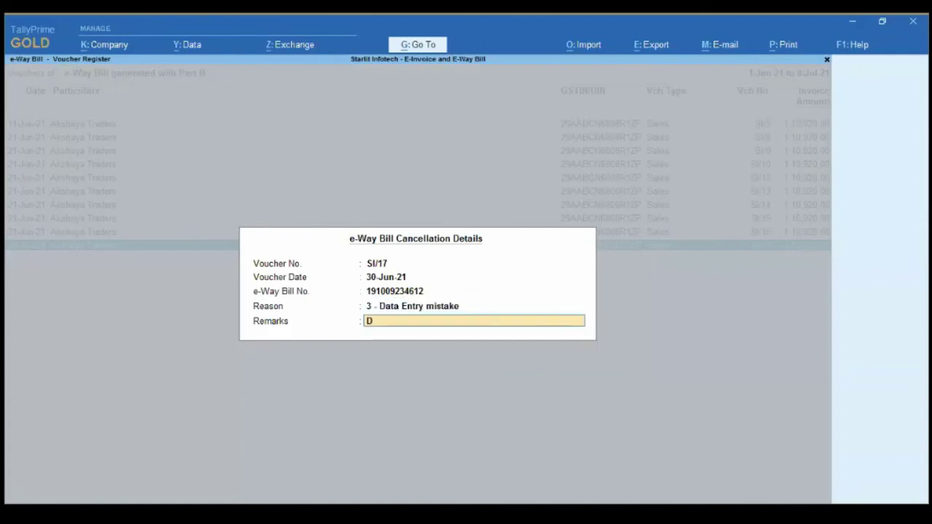
pyautogui.write('ata Entry Mistake')
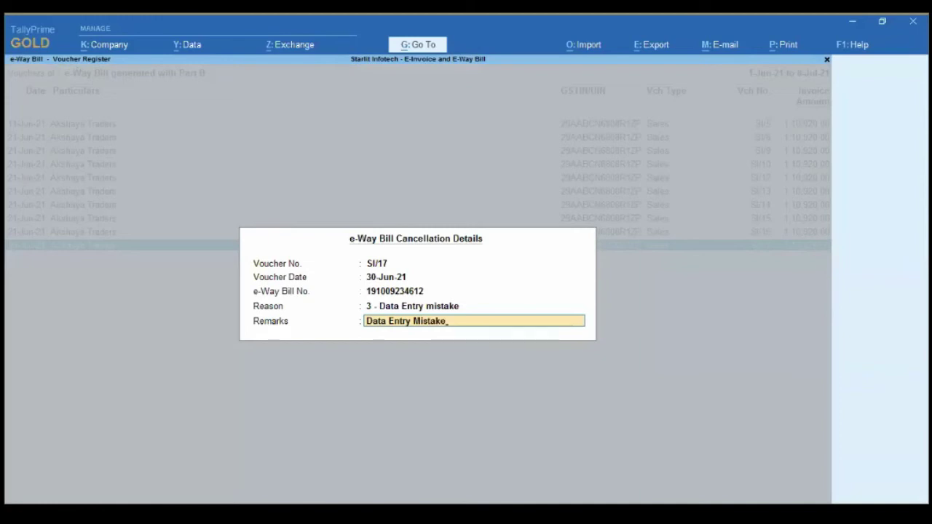
pyautogui.press('Return')
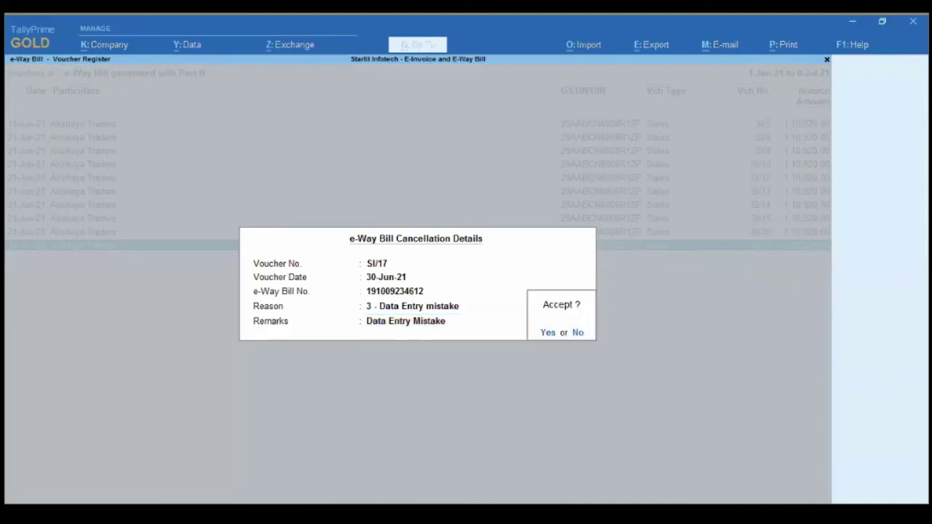
pyautogui.press('Return')
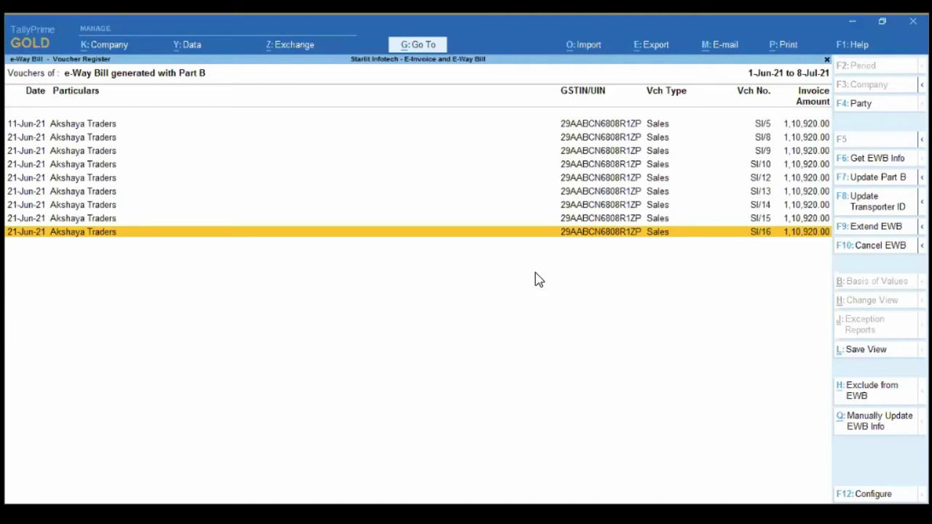
pyautogui.press('Escape')
pyautogui.press('Escape')
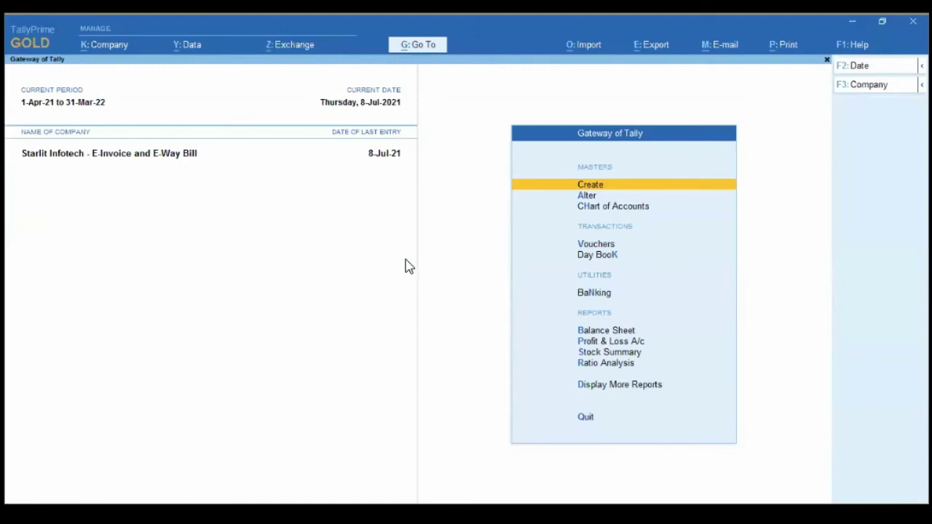
# Step: Open the Send for e-Way Bill exchange report and set its period from June to 8-7-2021
pyautogui.hotkey('alt', 'z')
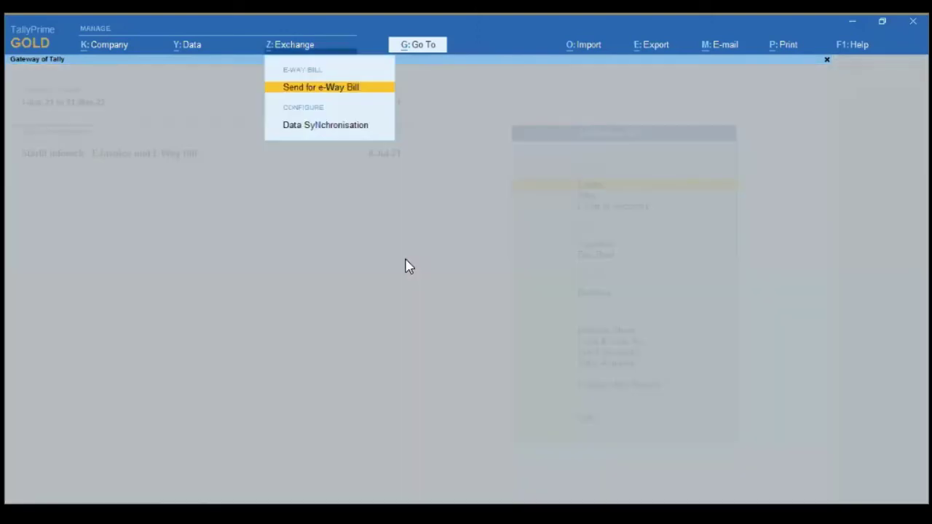
pyautogui.press('Return')
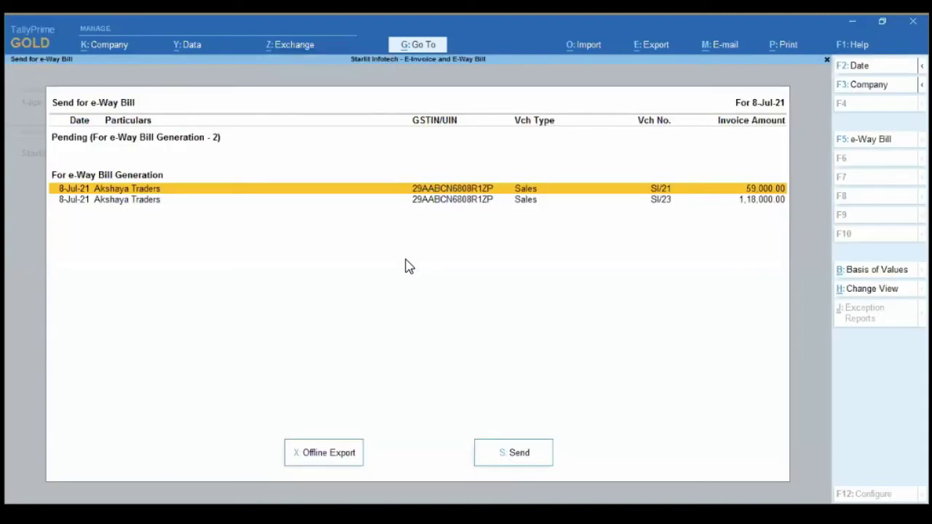
pyautogui.press('F2')
pyautogui.write('june')
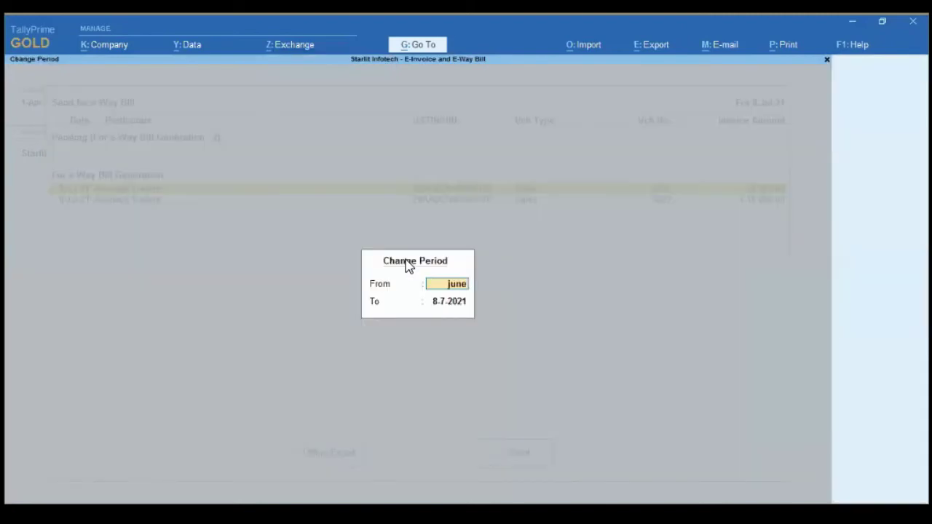
pyautogui.press('Return')
pyautogui.press('Return')
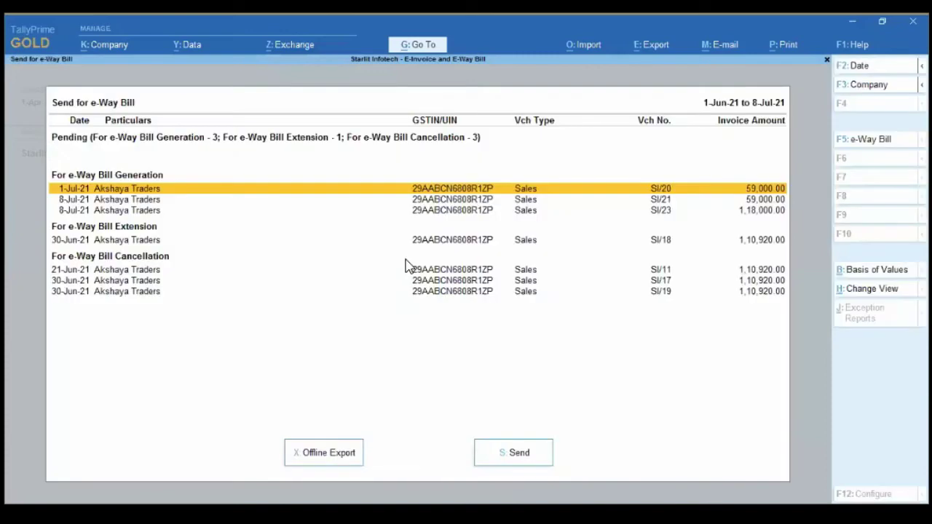
# Step: Try to send vouchers SI/11, SI/17 and SI/19 together for e-Way Bill cancellation
pyautogui.click(176, 274)
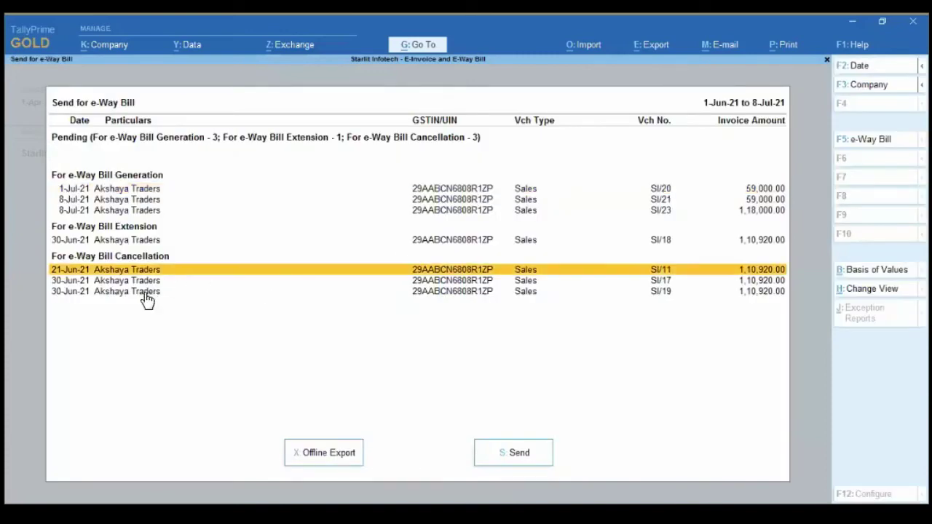
pyautogui.click(147, 295)
pyautogui.press('space')
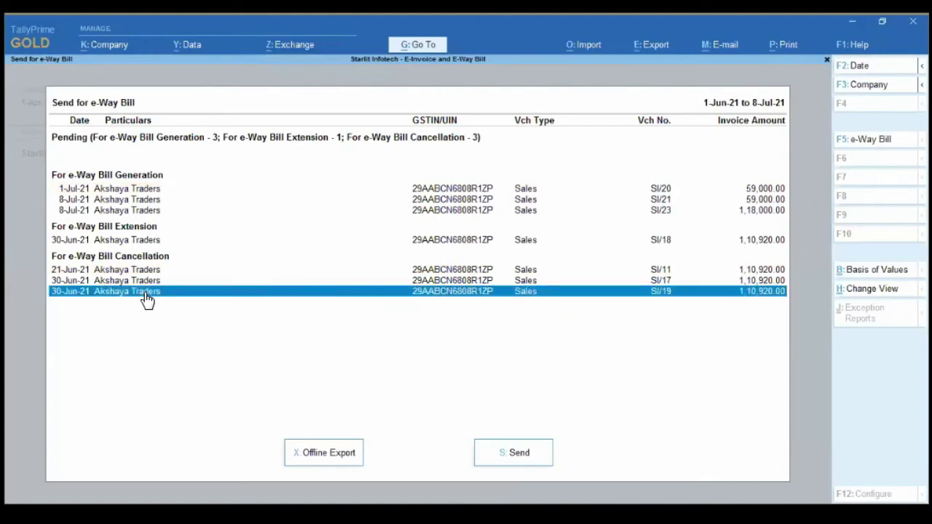
pyautogui.press('Up')
pyautogui.press('Up')
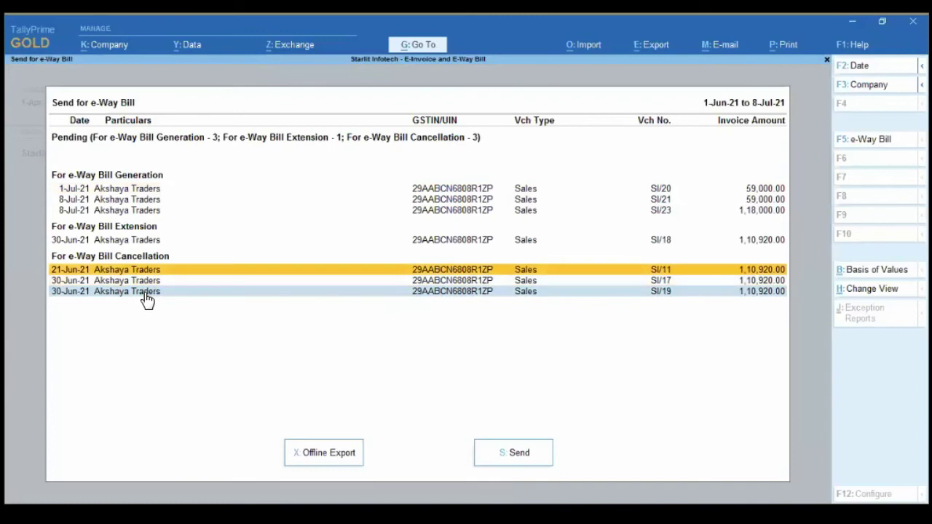
pyautogui.press('space')
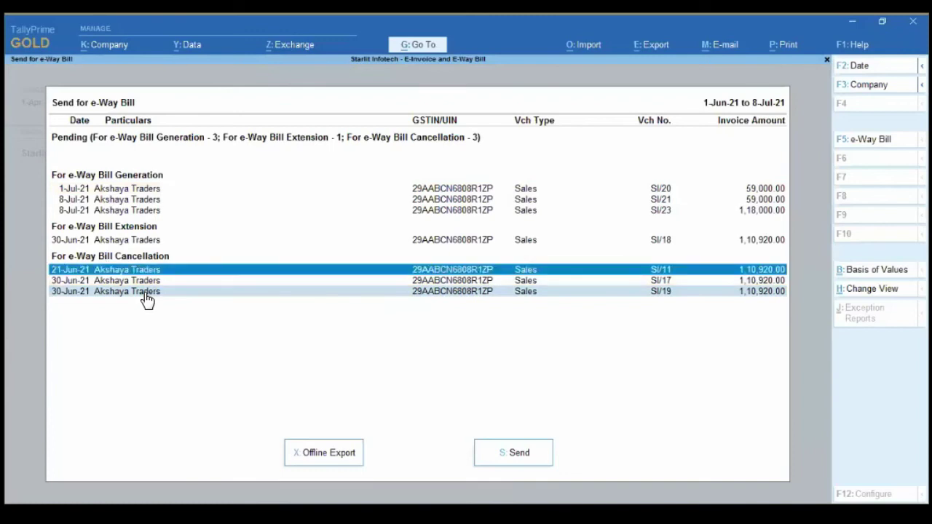
pyautogui.press('space')
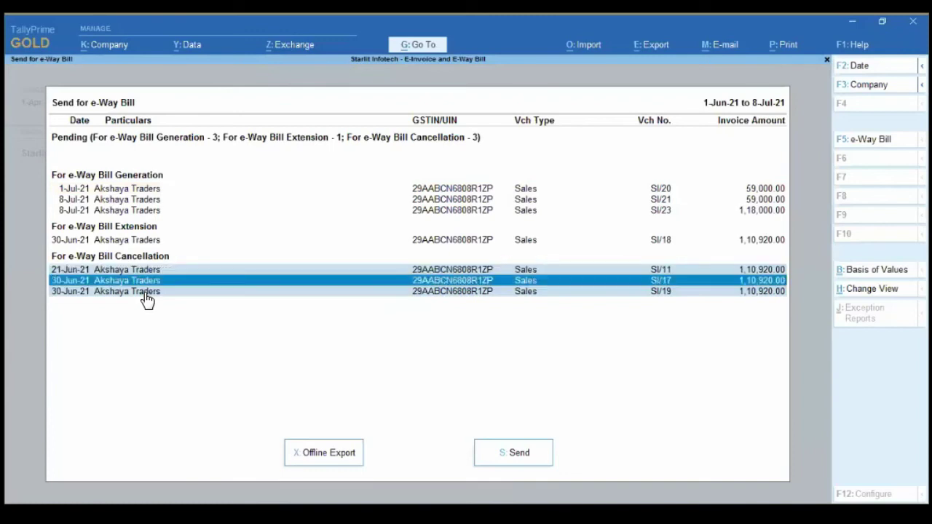
pyautogui.click(504, 460)
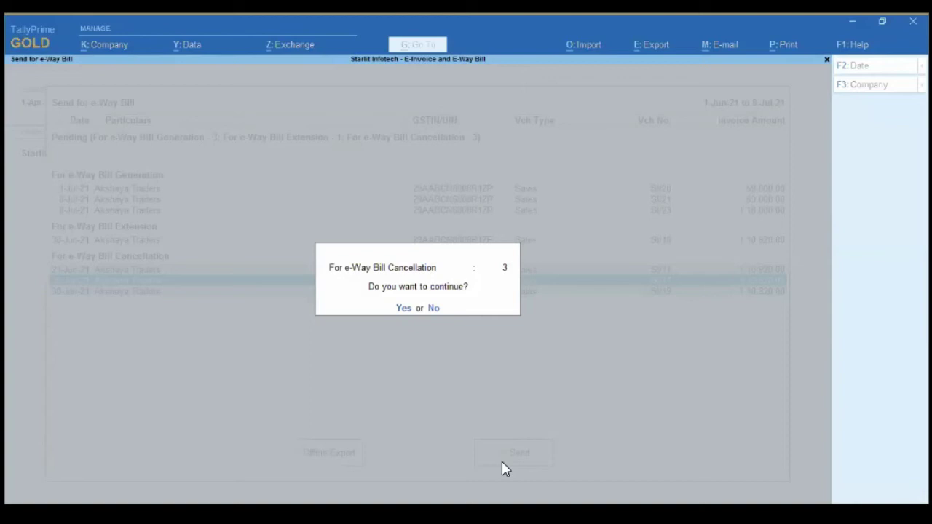
pyautogui.click(405, 317)
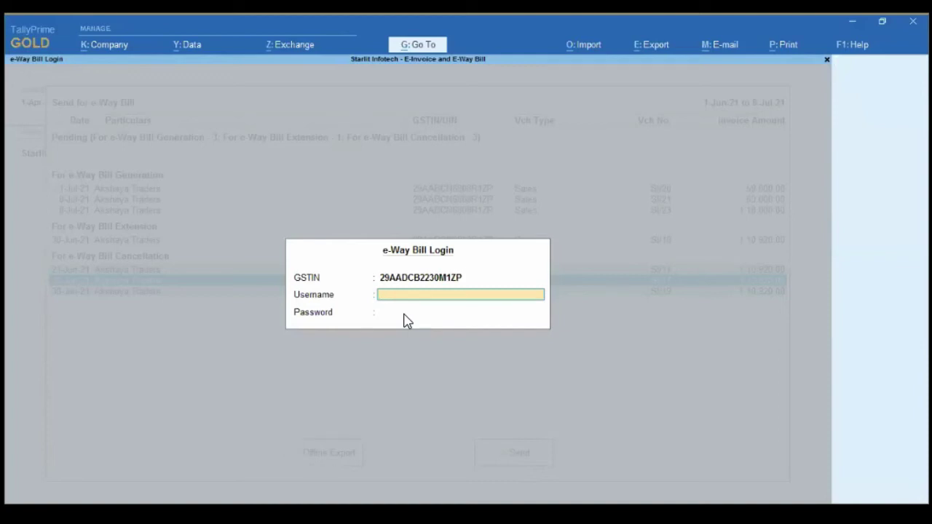
pyautogui.press('Escape')
pyautogui.press('Escape')
pyautogui.press('Escape')
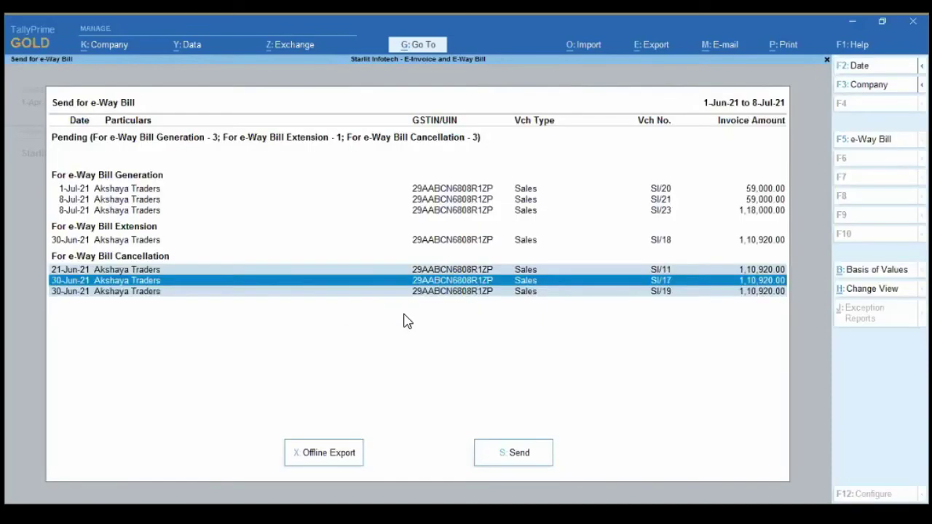
pyautogui.press('n')
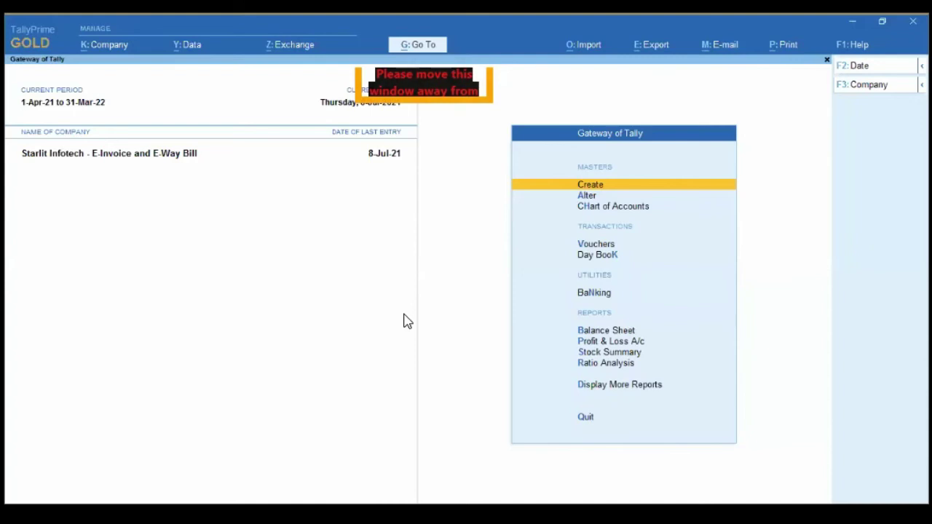
# Step: Open the e-Way Bill report and set its period from 1-Jun-21 to 8-Jul-21
pyautogui.hotkey('alt', 'g')
pyautogui.write('Ew')
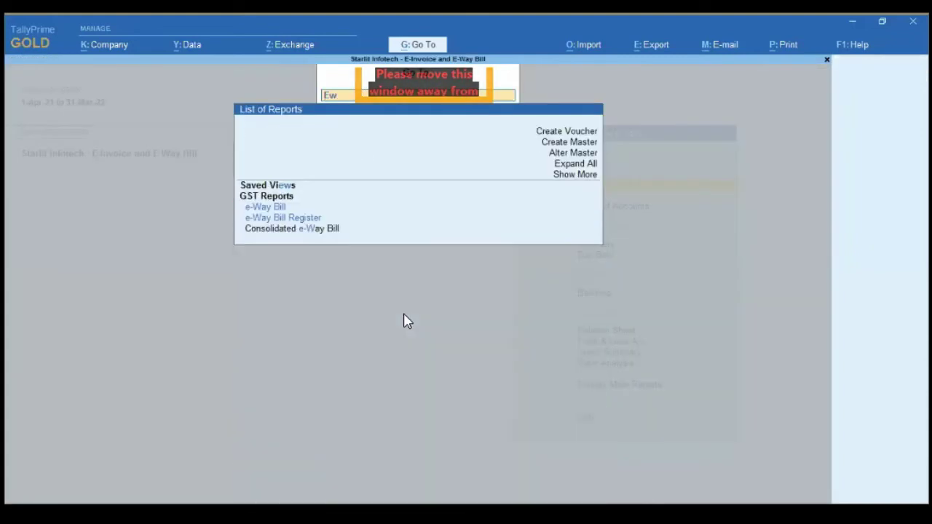
pyautogui.press('Down')
pyautogui.press('Up')
pyautogui.press('Return')
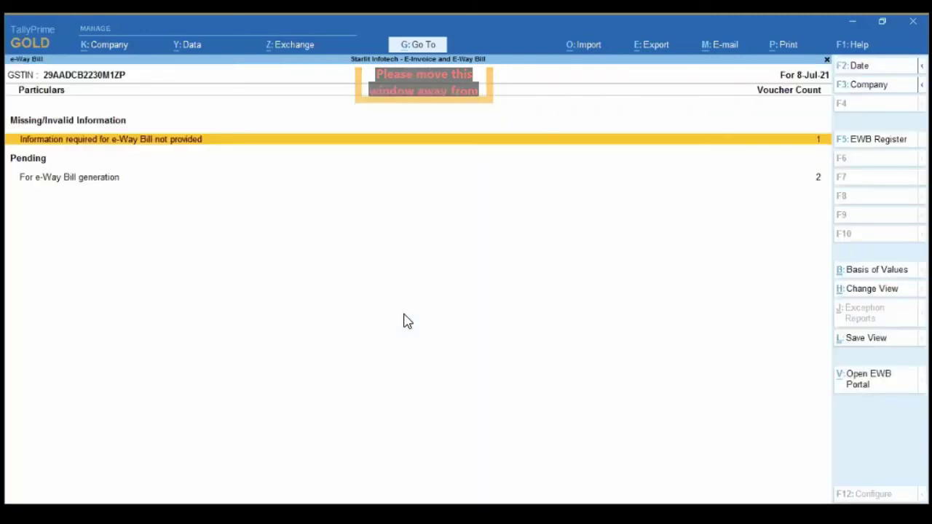
pyautogui.hotkey('alt', 'F2')
pyautogui.write('ju')
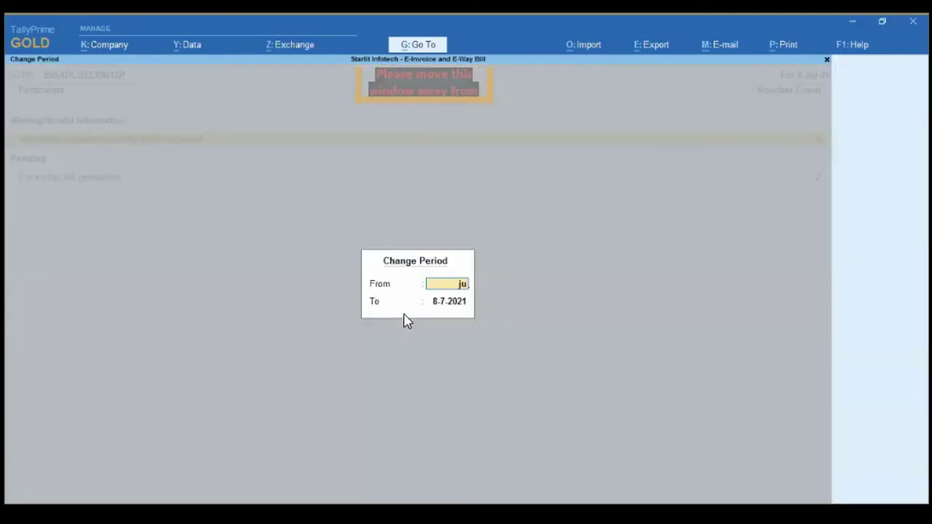
pyautogui.press('Return')
pyautogui.press('Return')
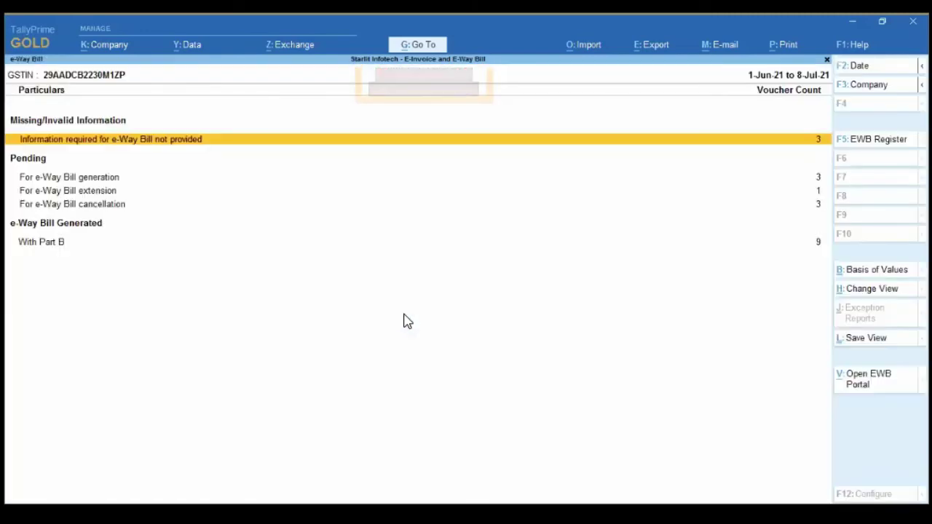
# Step: Open the vouchers whose e-Way Bill is generated with Part B and examine their e-Way Bill validity in detailed view before condensing the list
pyautogui.click(74, 248)
pyautogui.click(75, 248)
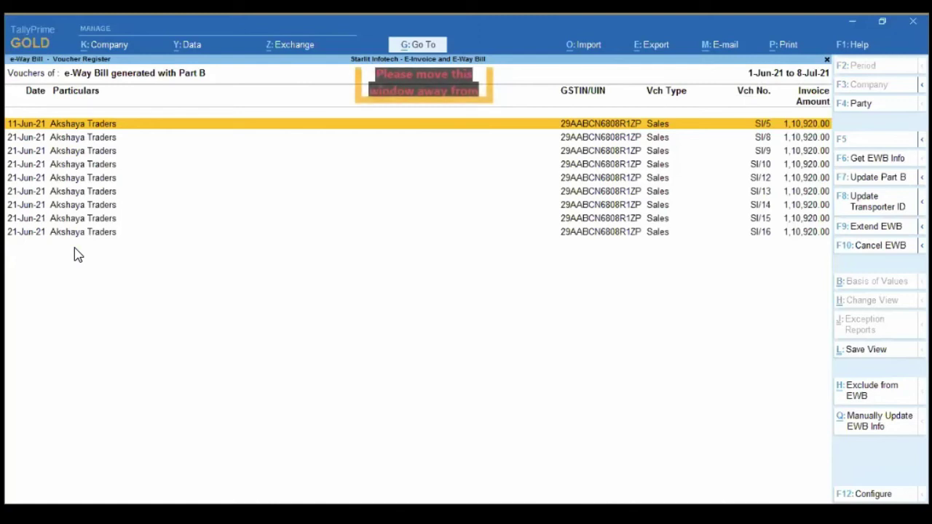
pyautogui.hotkey('alt', 'F5')
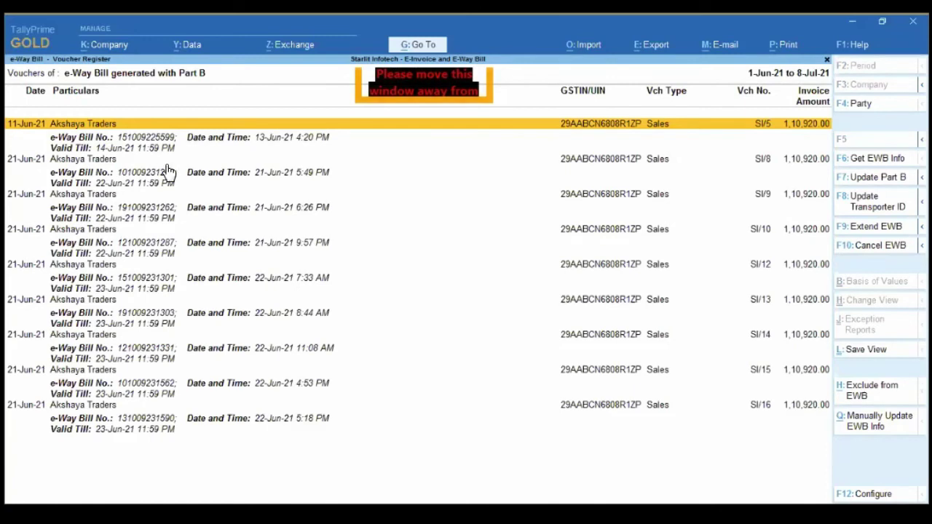
pyautogui.click(113, 149)
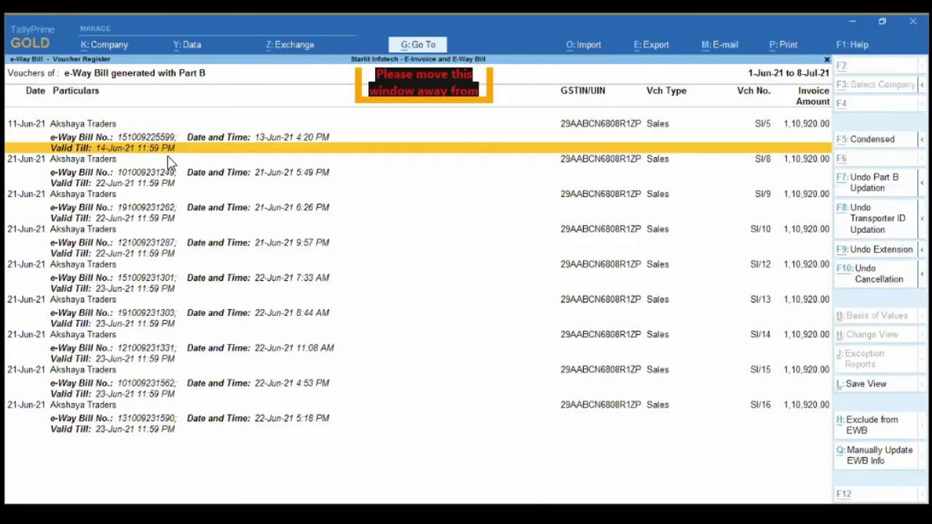
pyautogui.hotkey('alt', 'F5')
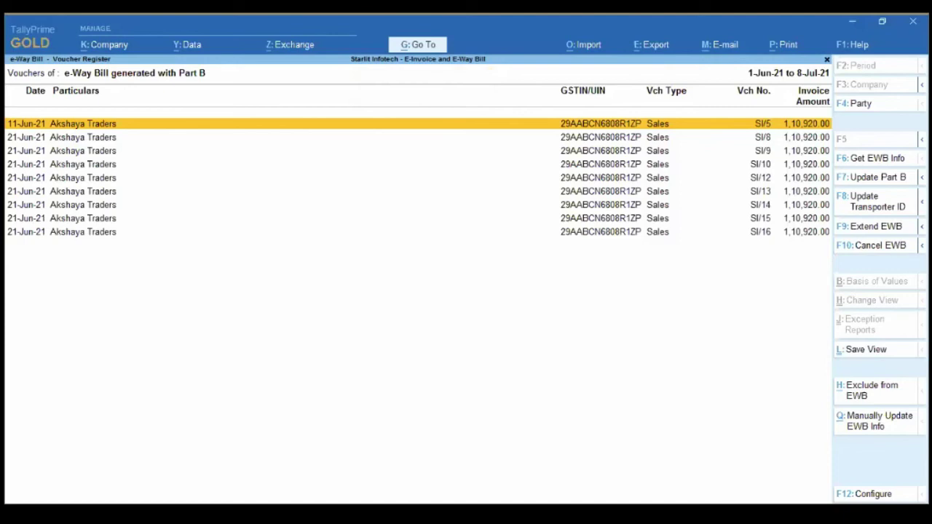
# Step: Start the e-Way Bill extension for voucher SI/5 with mode 1 - Road, vehicle number UK12K1234 and vehicle type R - Regular
pyautogui.press('space')
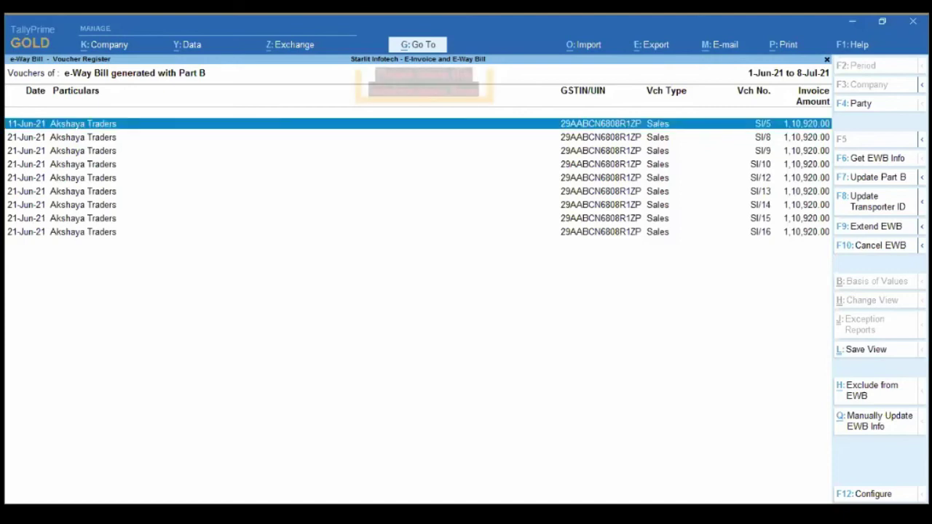
pyautogui.press('F9')
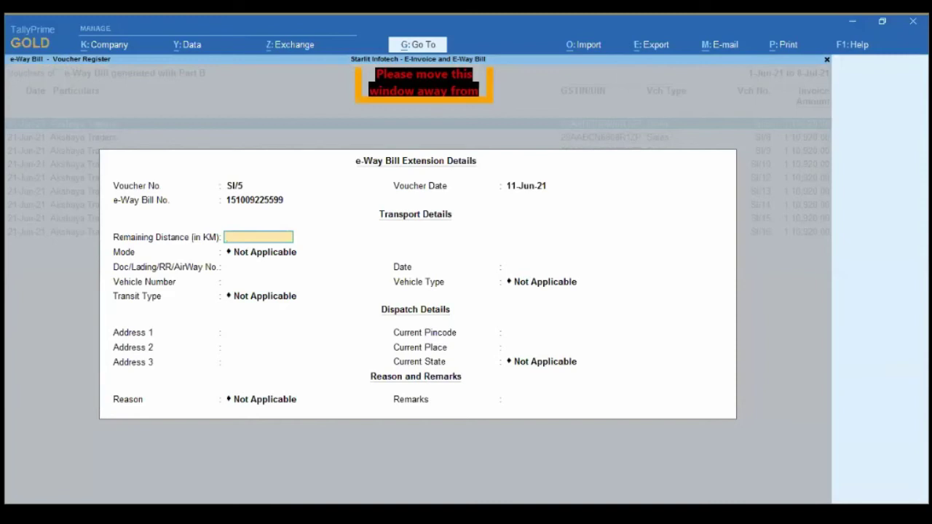
pyautogui.press('Return')
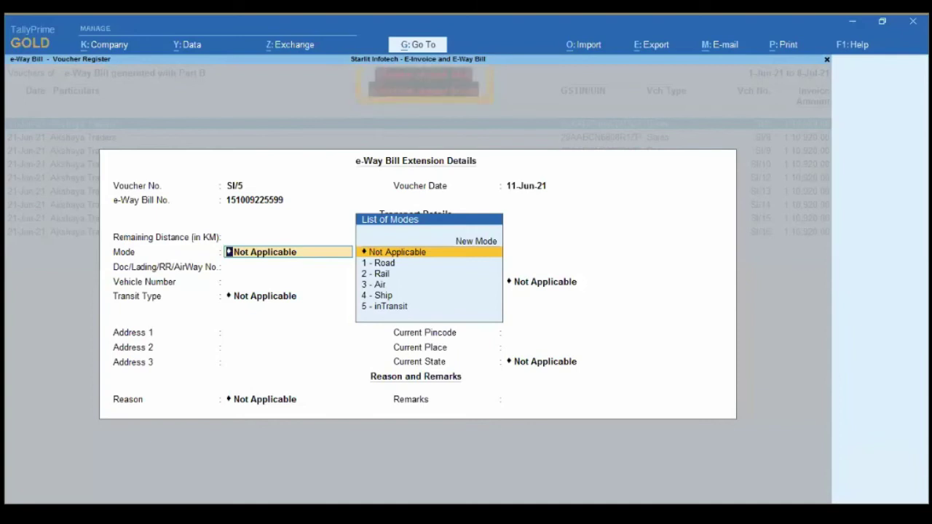
pyautogui.press('Down')
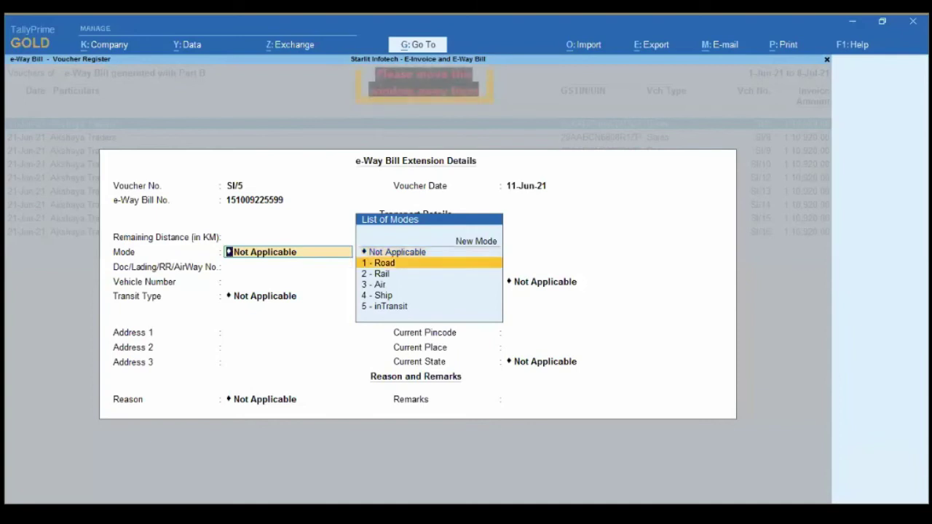
pyautogui.press('Return')
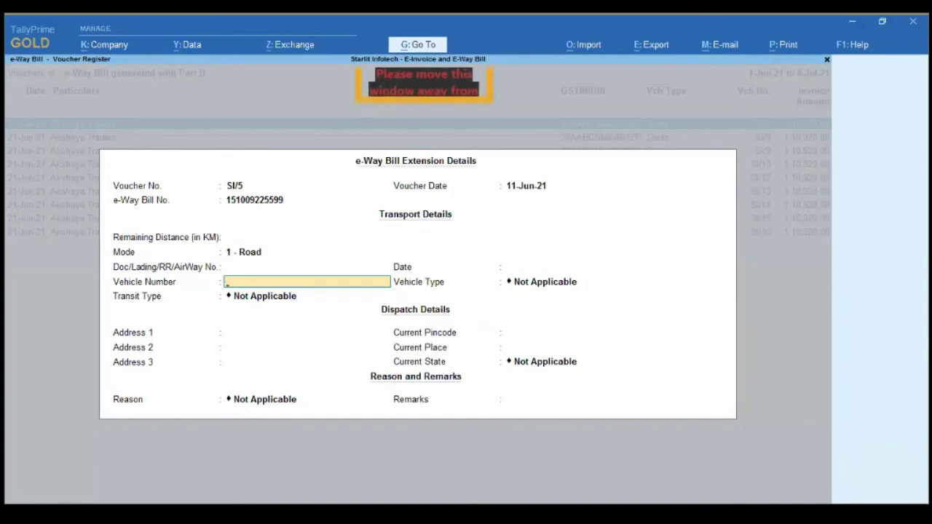
pyautogui.write('UK1')
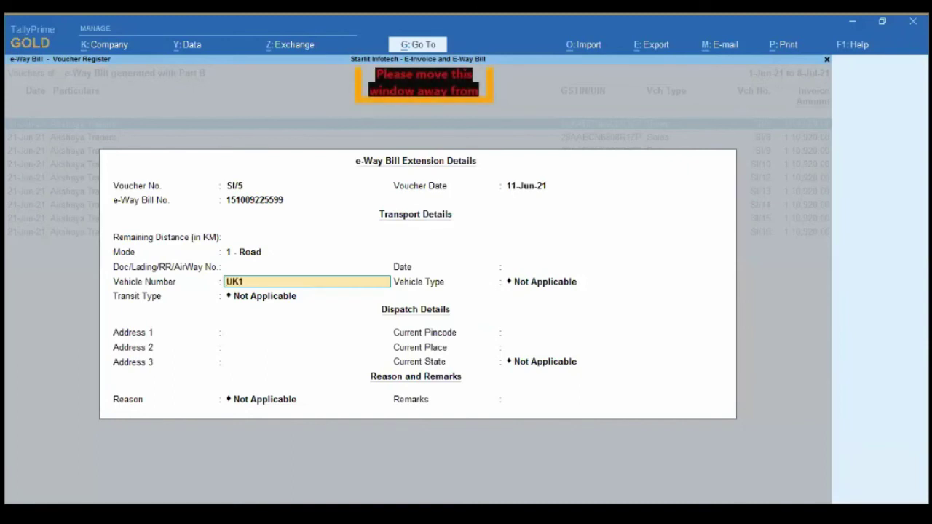
pyautogui.write('2K123')
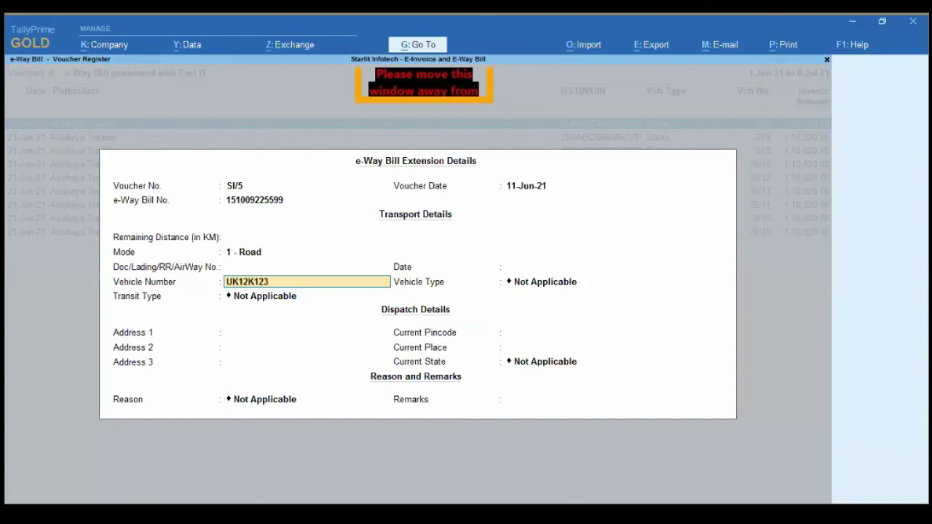
pyautogui.write('4')
pyautogui.press('Return')
pyautogui.press('Down')
pyautogui.press('Down')
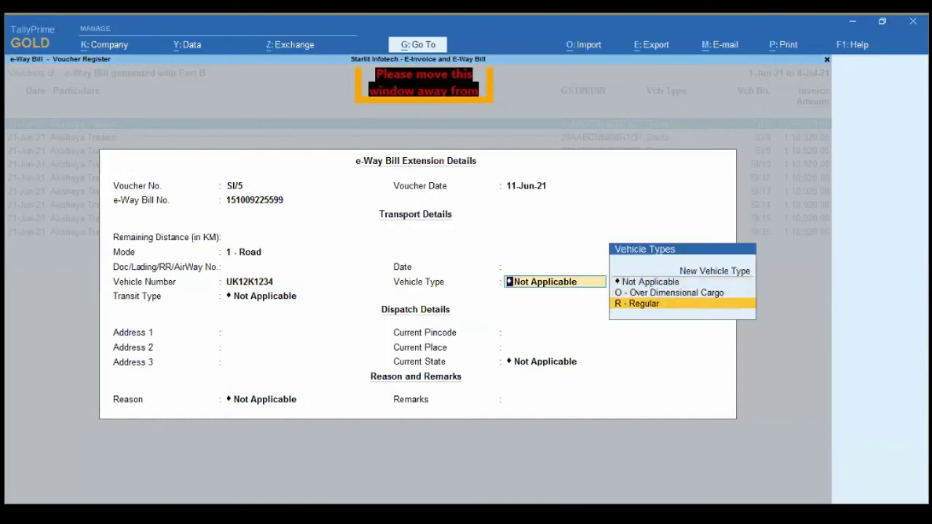
pyautogui.press('Return')
# Step: Leave the transit and dispatch details unfilled, accept the extension with reason 1 - Natural Calamity, and close the reports
pyautogui.press('Return')
pyautogui.press('Return')
pyautogui.press('Return')
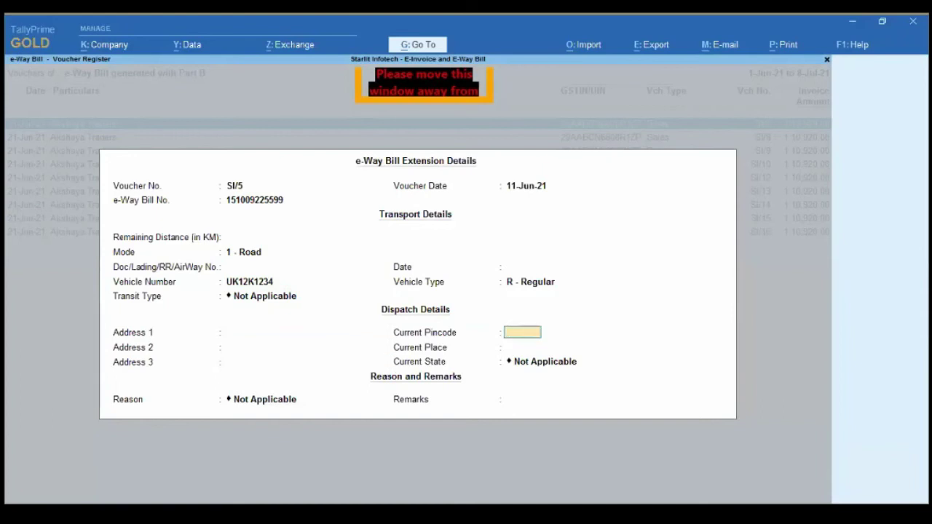
pyautogui.press('Return')
pyautogui.press('Return')
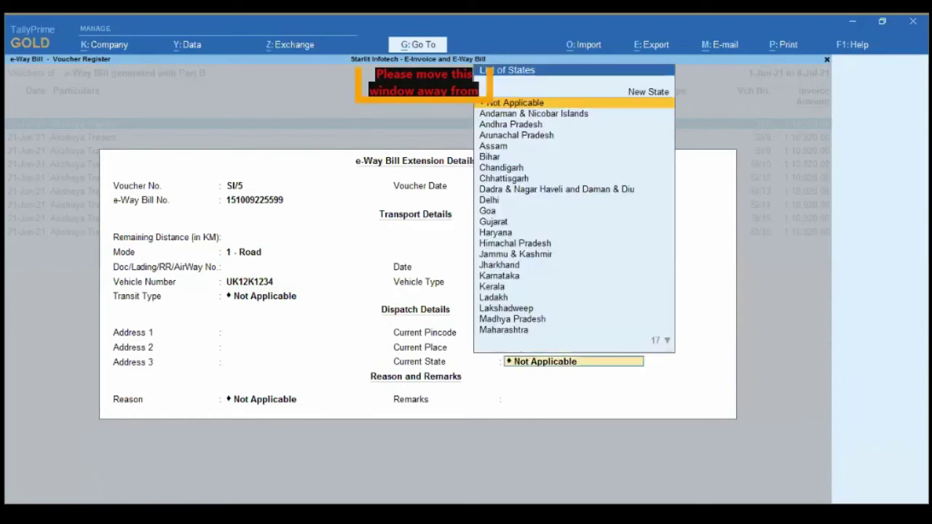
pyautogui.press('Return')
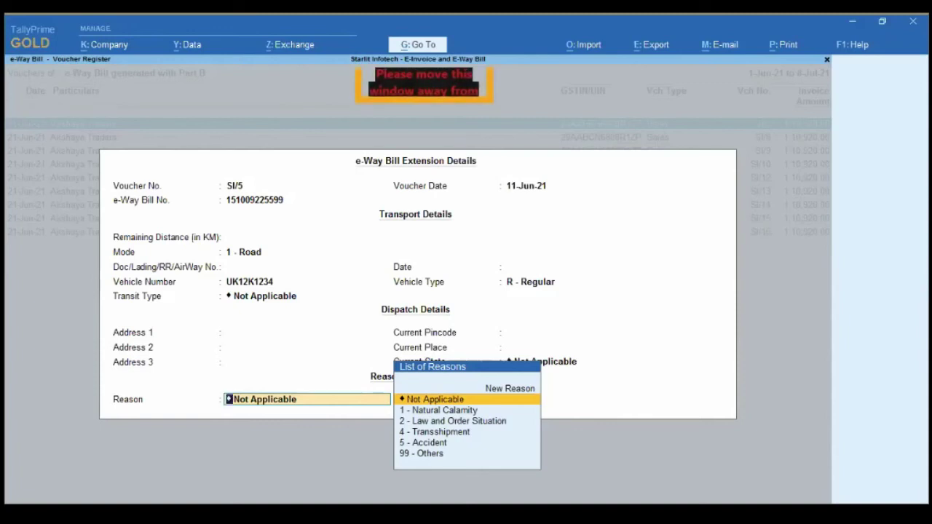
pyautogui.press('Down')
pyautogui.press('Return')
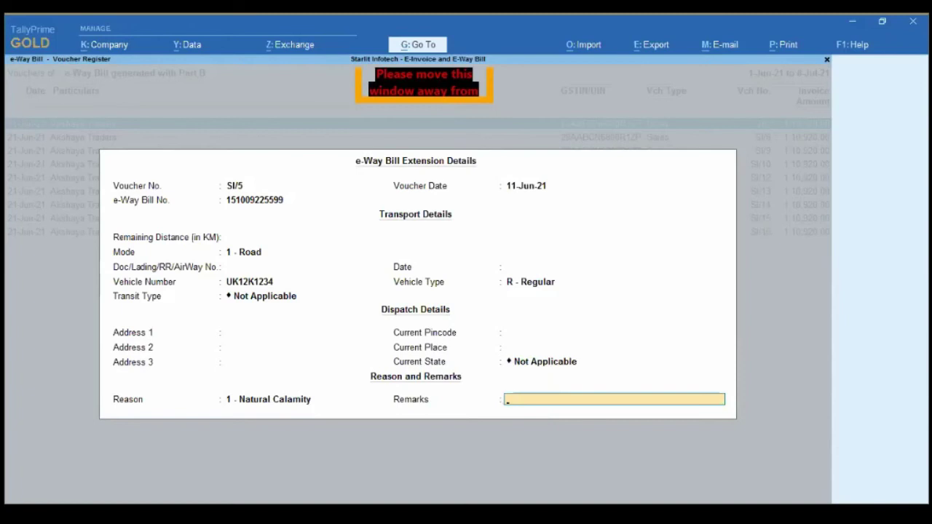
pyautogui.press('Return')
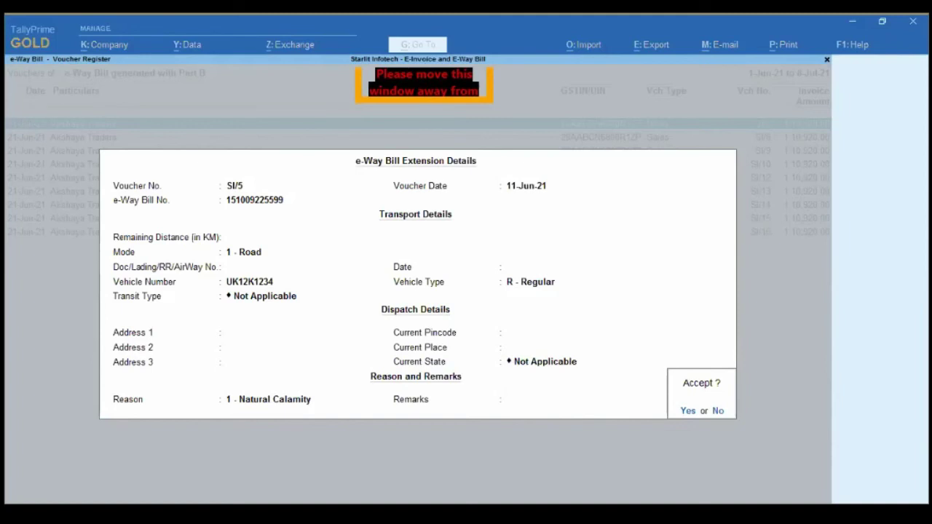
pyautogui.press('Return')
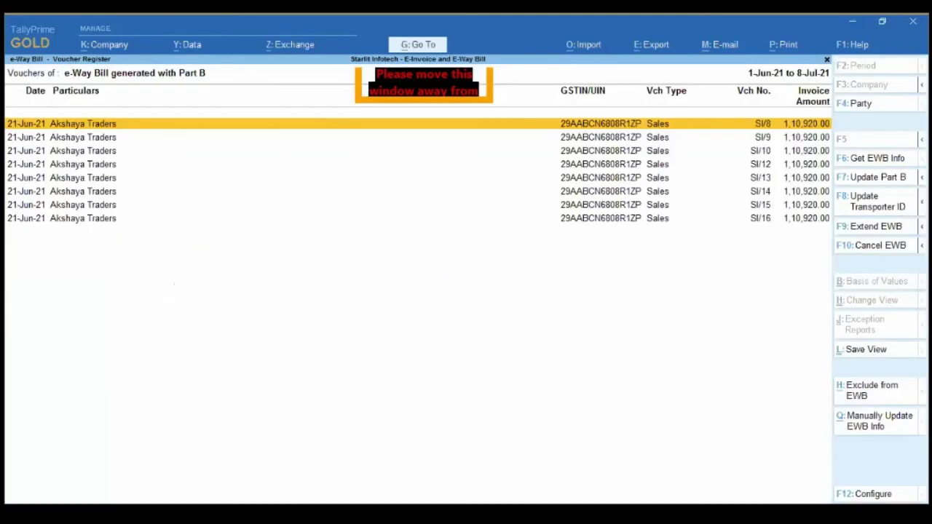
pyautogui.press('Escape')
pyautogui.press('Escape')
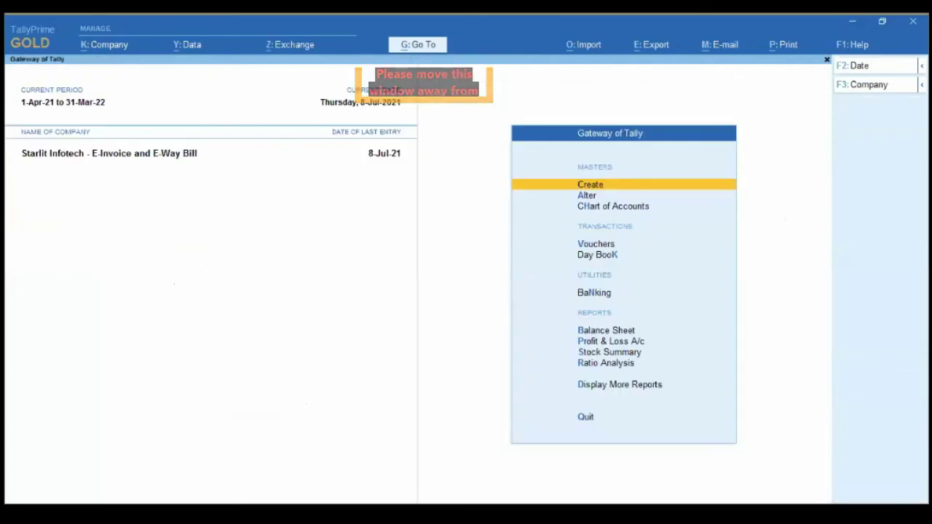
# Step: Open the Send for e-Way Bill exchange report and set its period from 1-Jun-21 to 8-Jul-21
pyautogui.hotkey('alt', 'z')
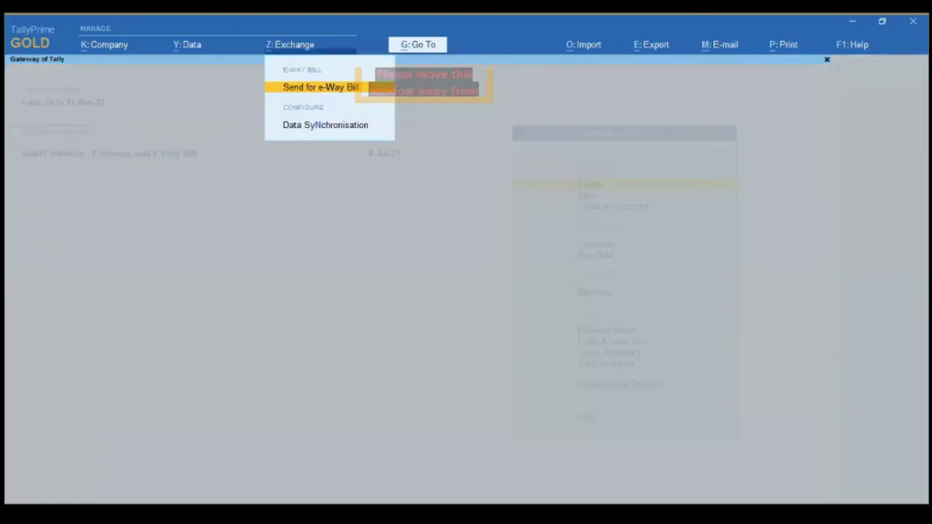
pyautogui.press('Return')
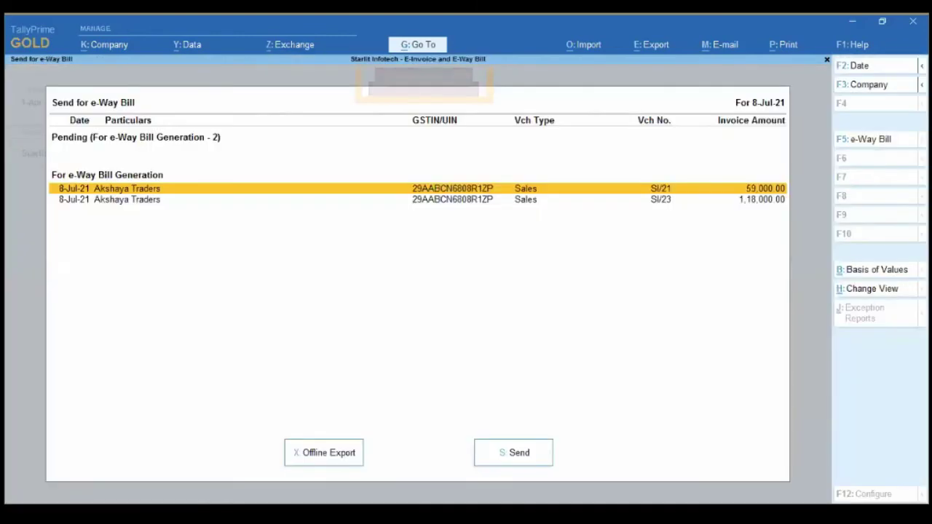
pyautogui.press('F2')
pyautogui.write('1-6-2021')
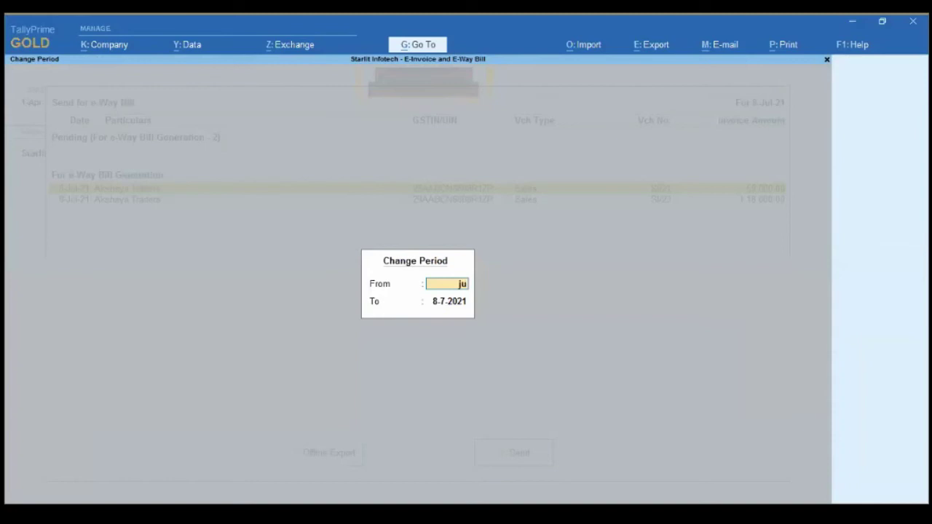
pyautogui.press('Return')
pyautogui.press('Return')
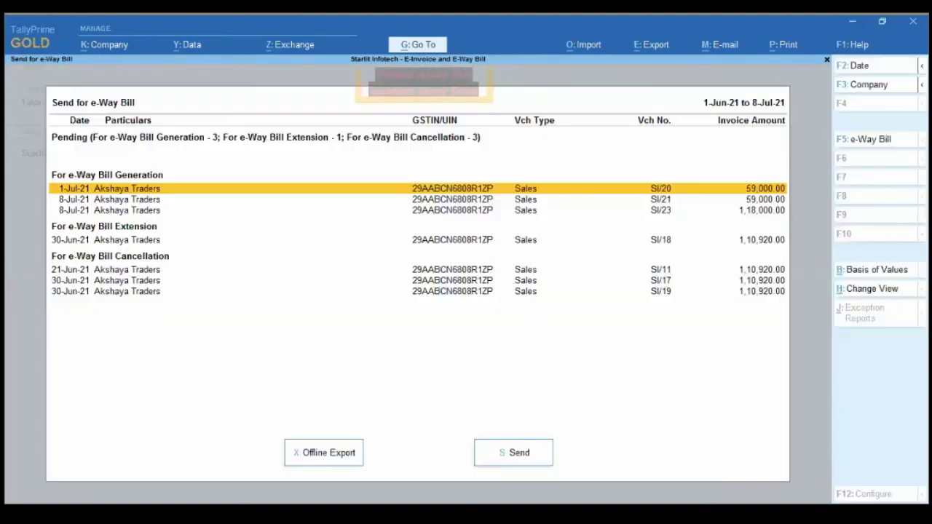
# Step: Try to send voucher SI/18 of 30-Jun-21 for e-Way Bill extension, leave the e-Way Bill login and close the report
pyautogui.press('Down')
pyautogui.press('Down')
pyautogui.press('Down')
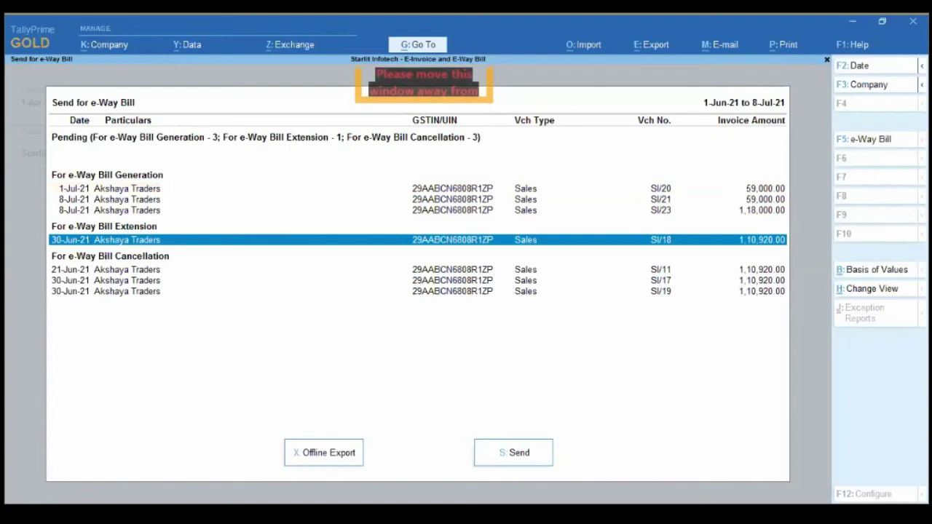
pyautogui.click(528, 454)
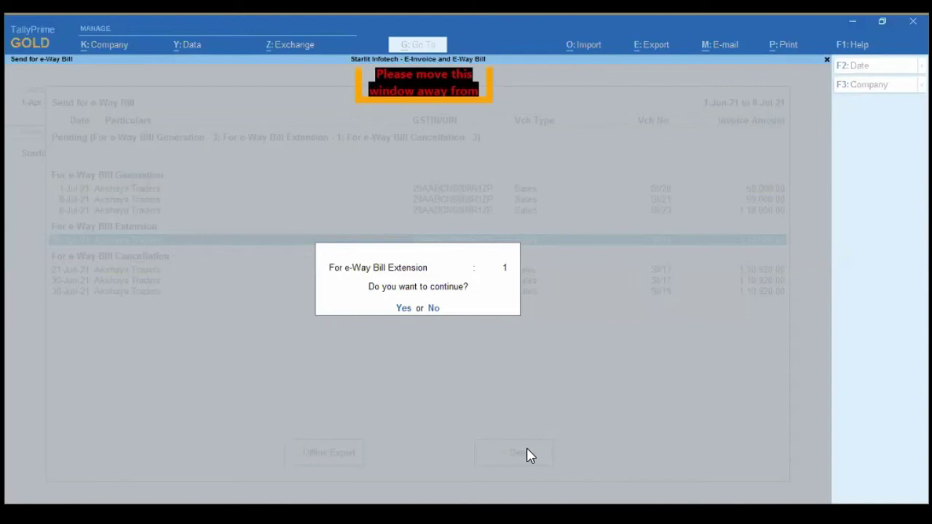
pyautogui.press('Return')
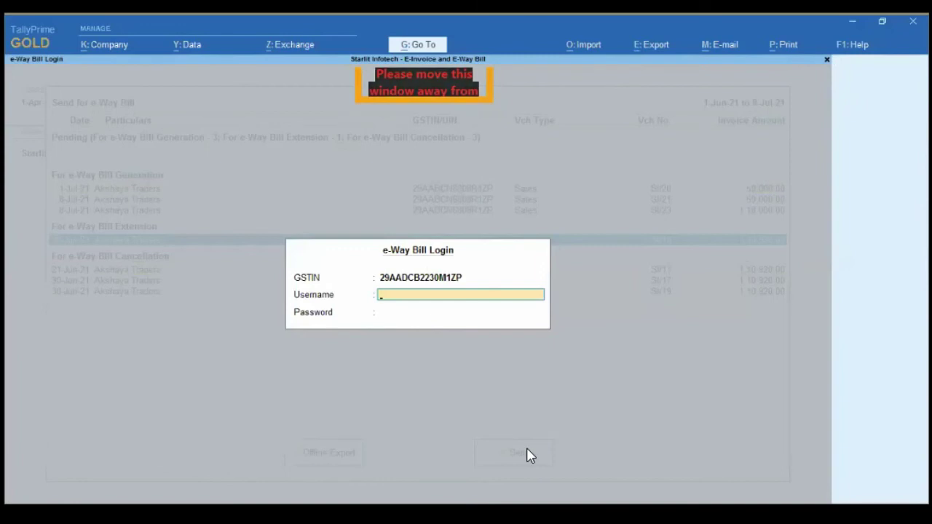
pyautogui.press('Escape')
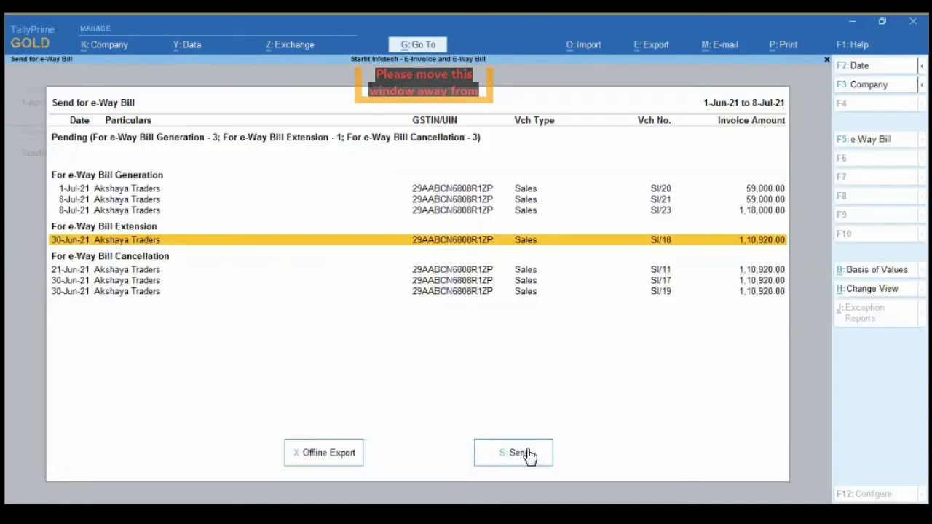
pyautogui.press('Escape')
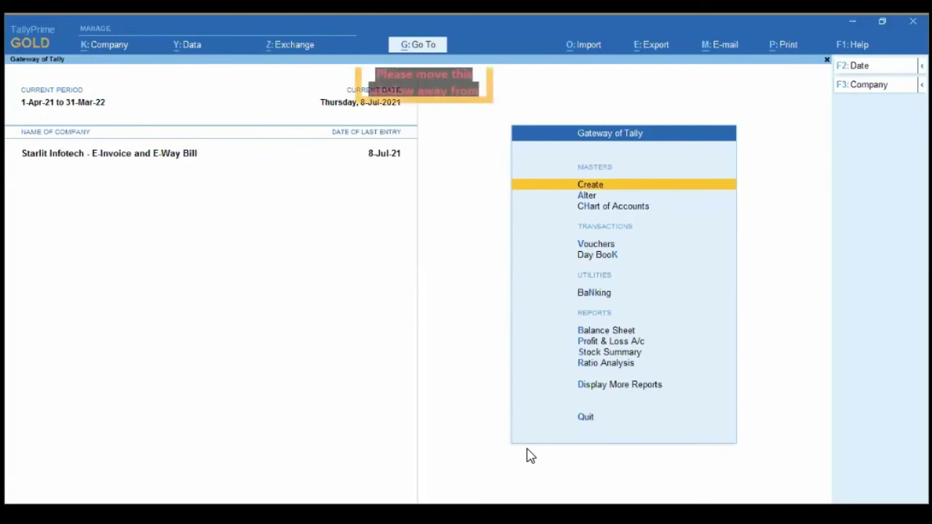
# Step: Open the GSTR-1 report from the GST reports
pyautogui.press('Up')
pyautogui.press('Up')
pyautogui.press('Return')
pyautogui.press('Down')
pyautogui.press('g')
pyautogui.press('Return')
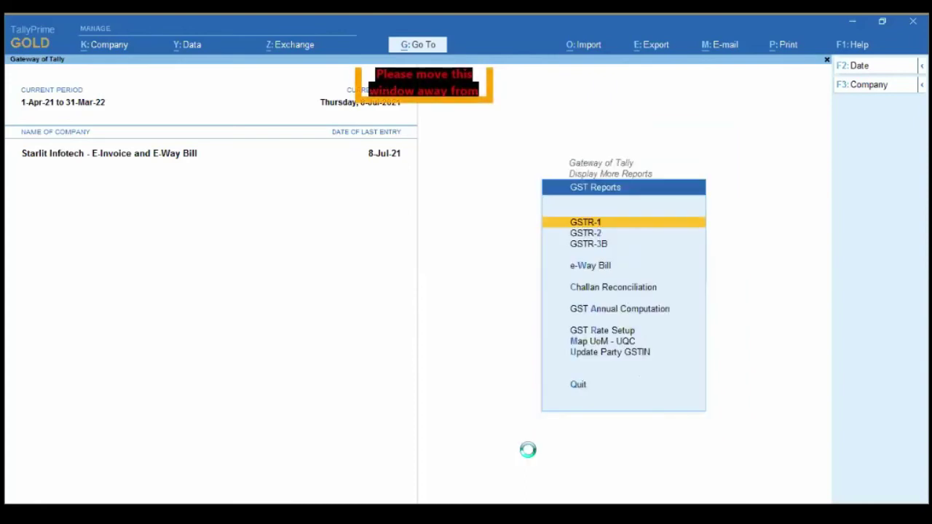
# Step: Open the HSN/SAC Summary - 12 section, examine the row for HSN 8471, and close the reports
pyautogui.press('Down')
pyautogui.press('Down')
pyautogui.press('Down')
pyautogui.press('Down')
pyautogui.press('Down')
pyautogui.press('Down')
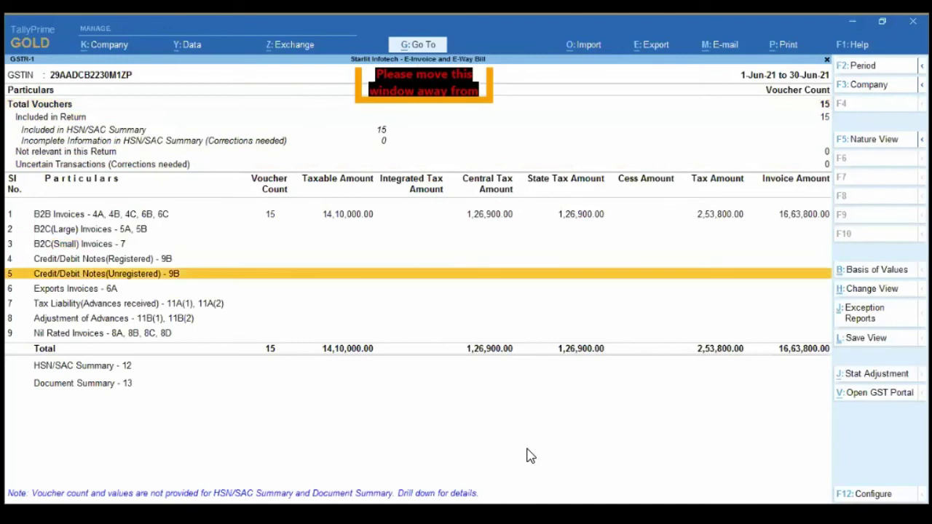
pyautogui.press('Down')
pyautogui.press('Down')
pyautogui.press('Down')
pyautogui.press('Down')
pyautogui.press('Down')
pyautogui.press('Return')
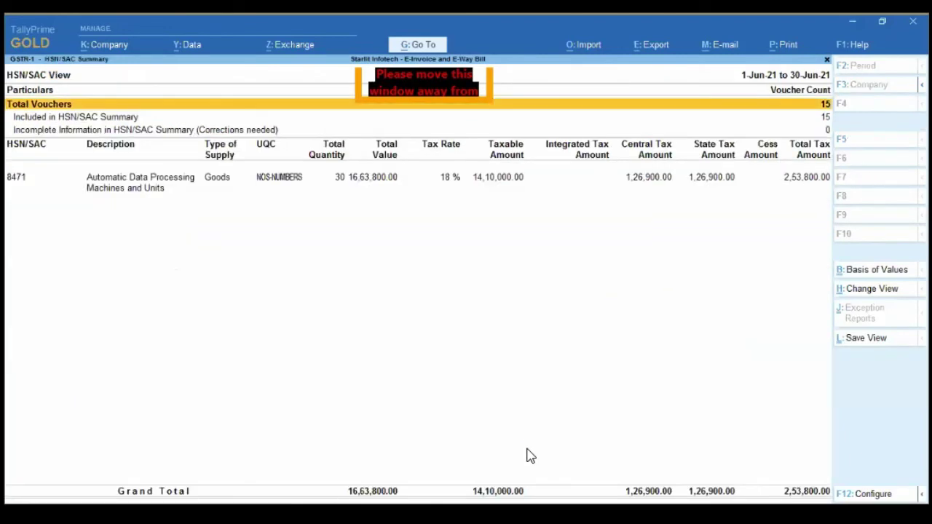
pyautogui.click(451, 186)
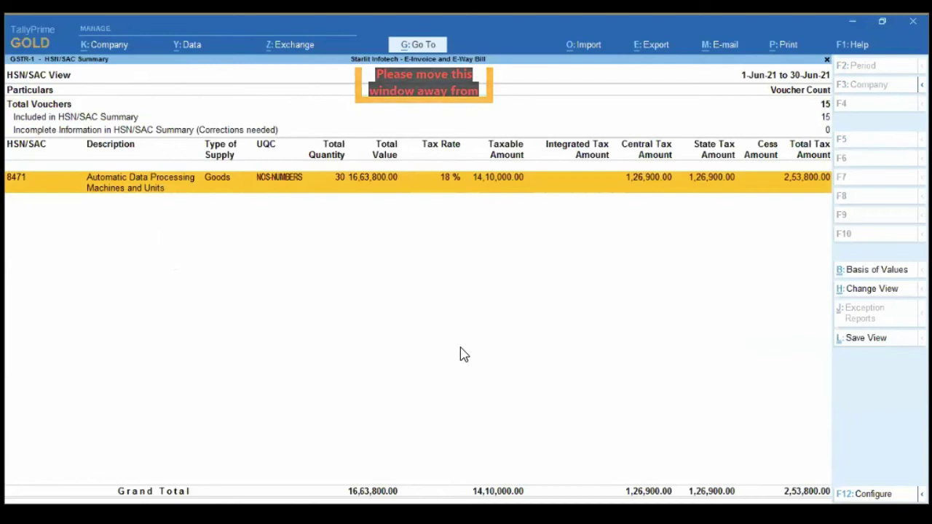
pyautogui.press('Escape')
pyautogui.press('Escape')
pyautogui.press('Escape')
pyautogui.press('Escape')
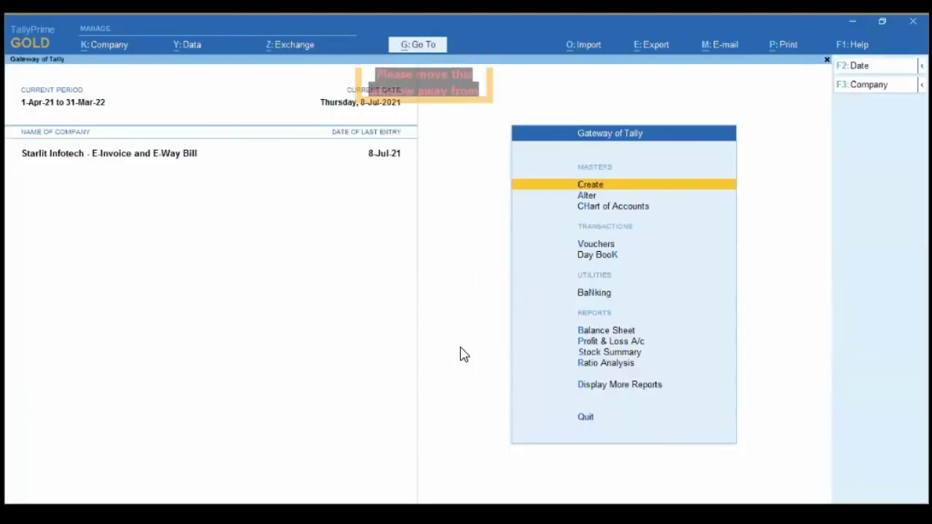